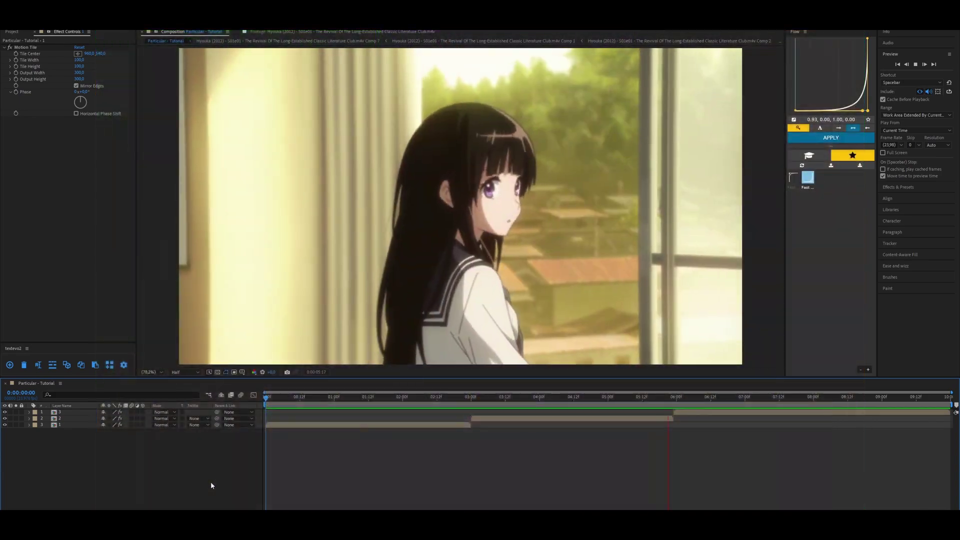
# Step: Turn the three clip layers into 3D layers and add a two-node camera with the 35mm preset
pyautogui.click(345, 401)
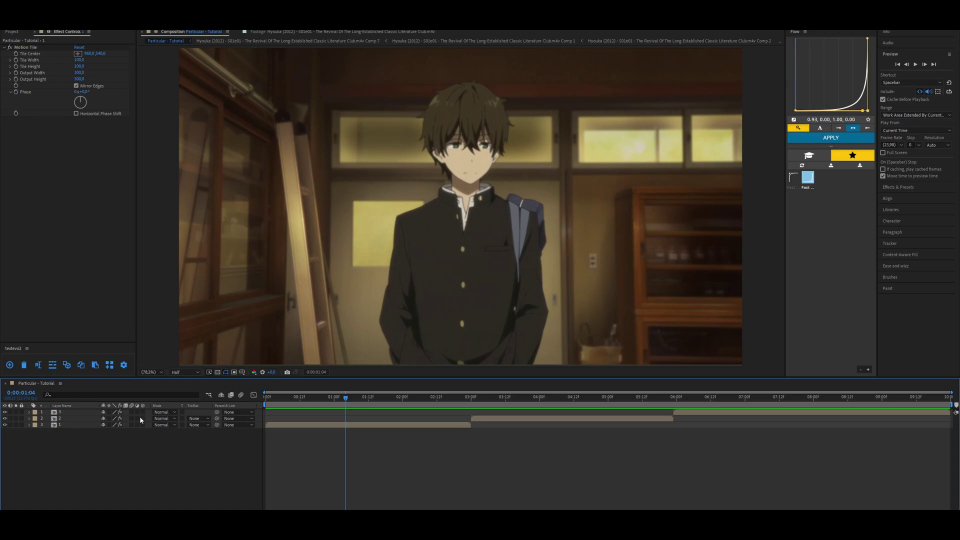
pyautogui.moveTo(142, 411); pyautogui.dragTo(141, 426)
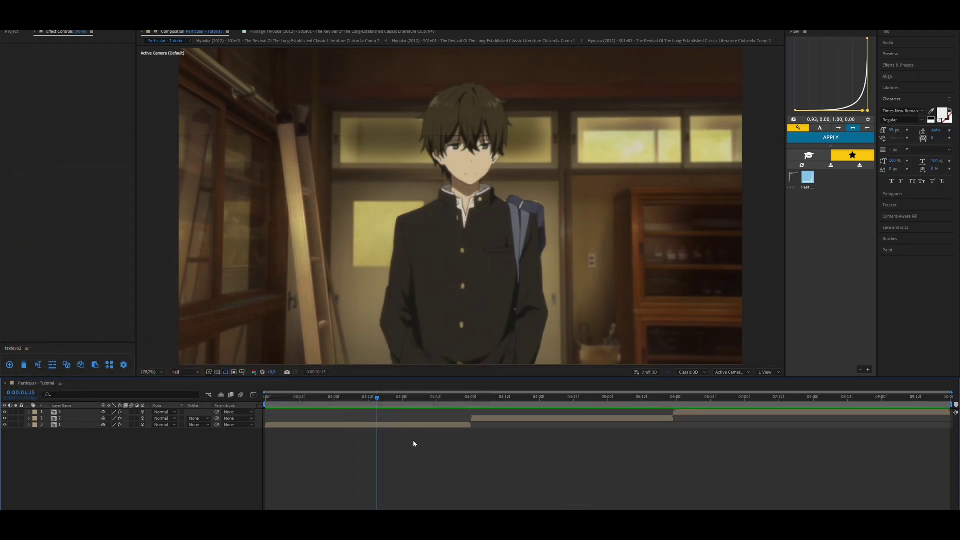
pyautogui.rightClick(380, 435)
pyautogui.moveTo(410, 345)
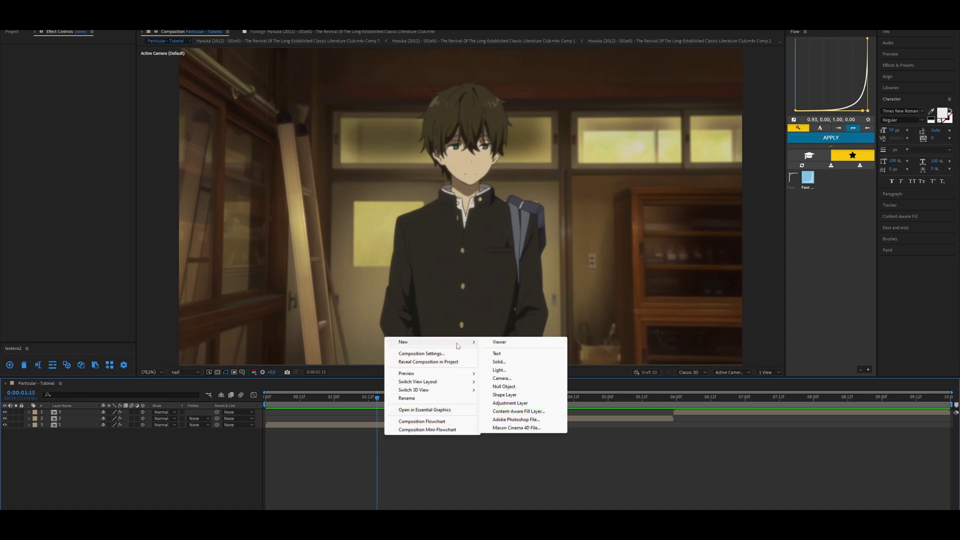
pyautogui.click(505, 379)
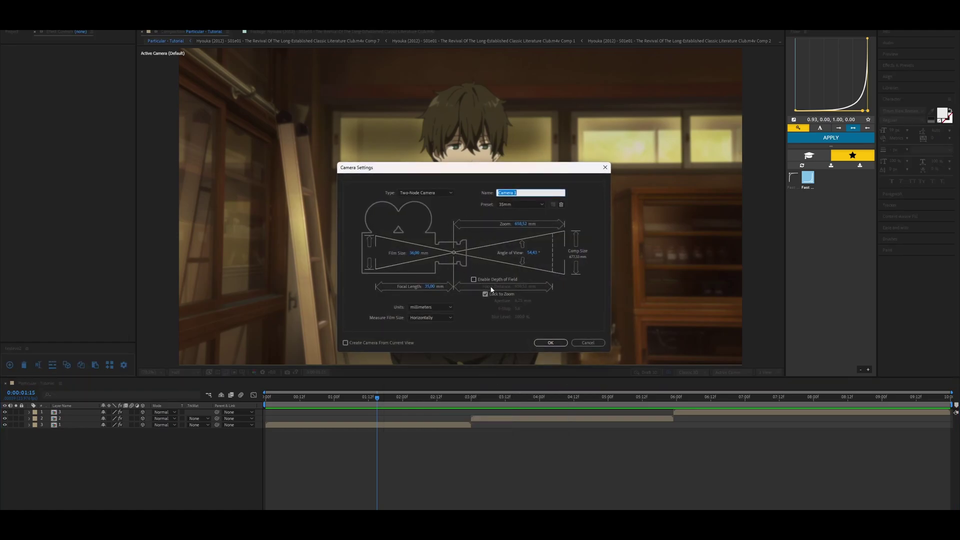
pyautogui.click(550, 343)
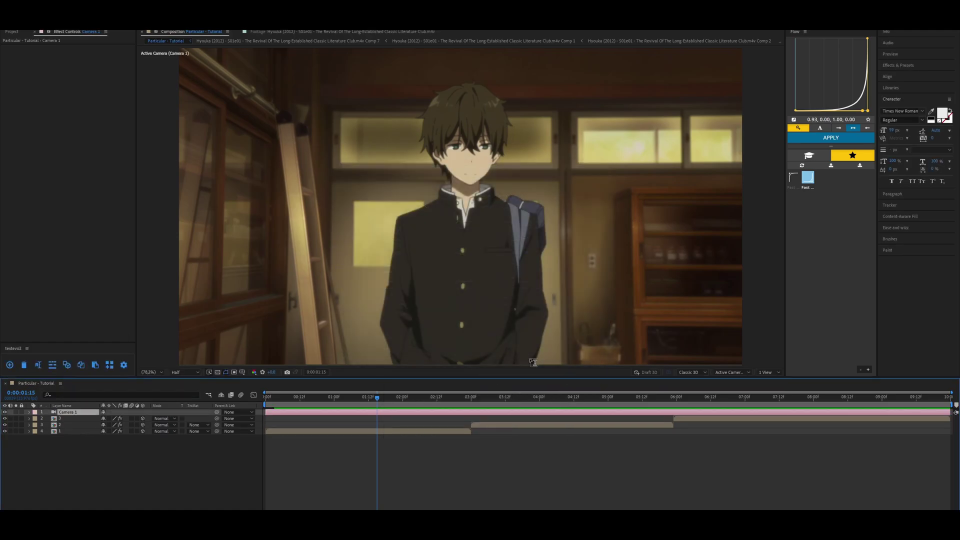
# Step: Add two null objects to the composition
pyautogui.rightClick(383, 454)
pyautogui.moveTo(424, 360)
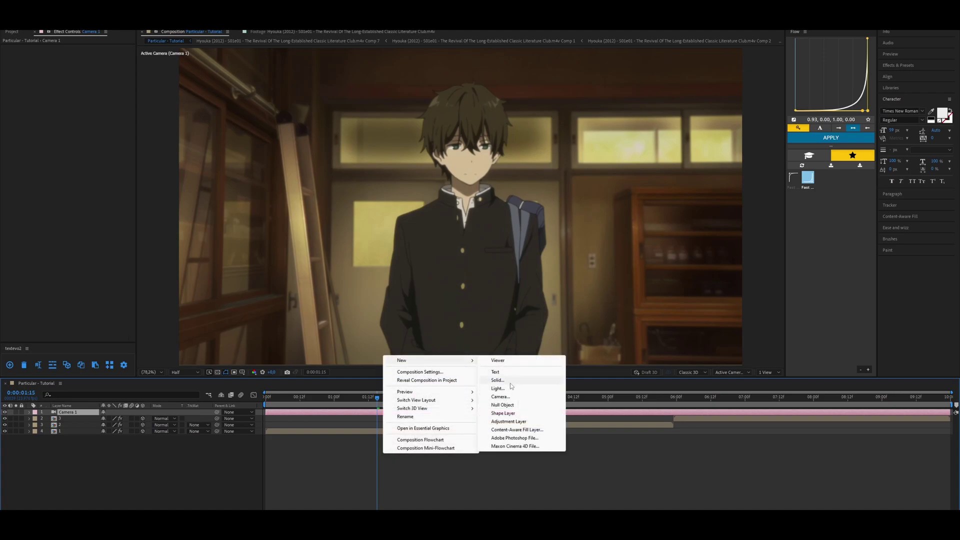
pyautogui.click(505, 405)
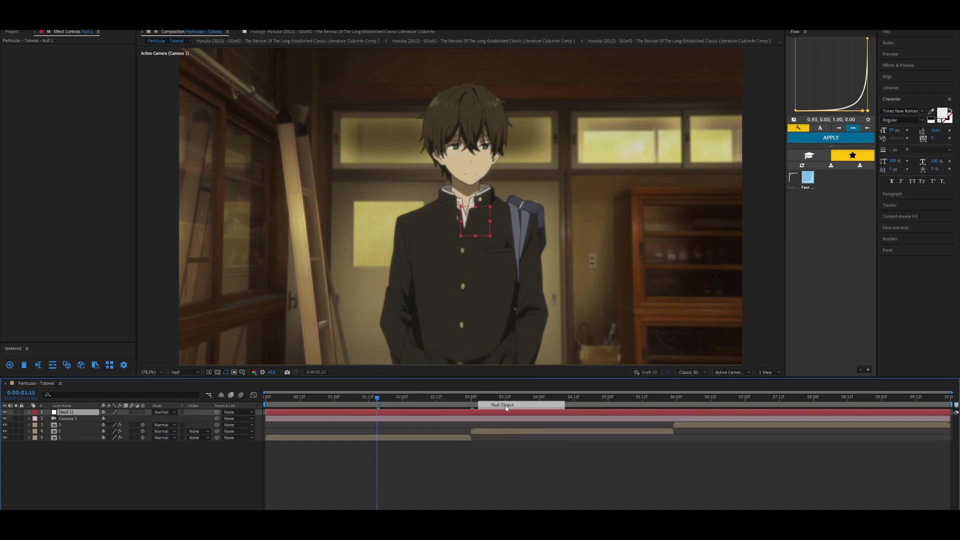
pyautogui.rightClick(390, 455)
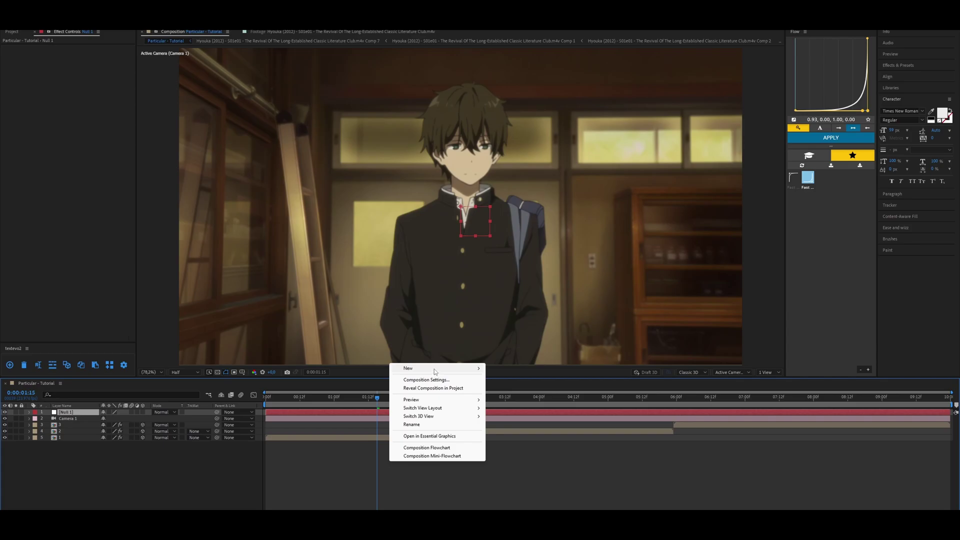
pyautogui.moveTo(424, 366)
pyautogui.click(513, 414)
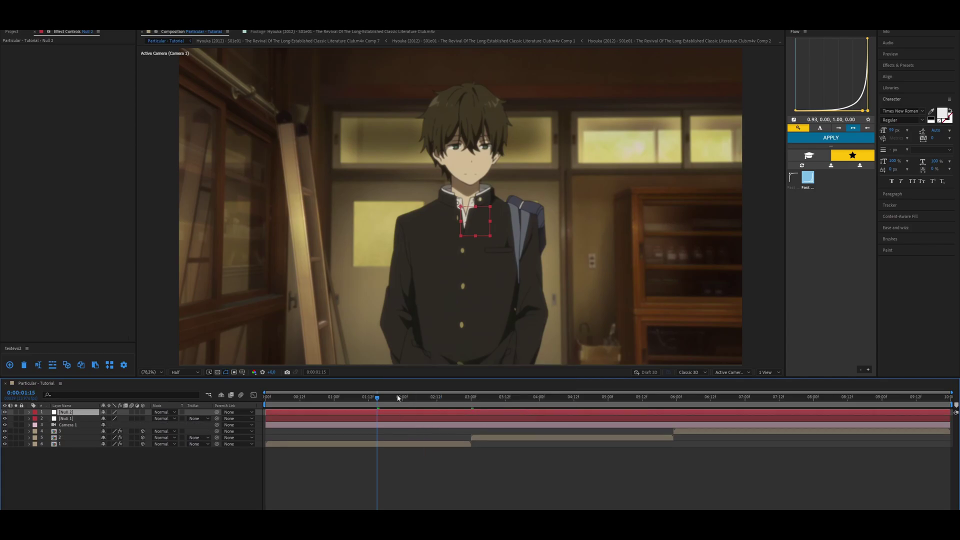
# Step: Trim both nulls and the camera to end at 0:00:03:00, where the first clip ends
pyautogui.moveTo(399, 397); pyautogui.dragTo(472, 400)
pyautogui.keyDown('shift'); pyautogui.click(477, 426); pyautogui.keyUp('shift')
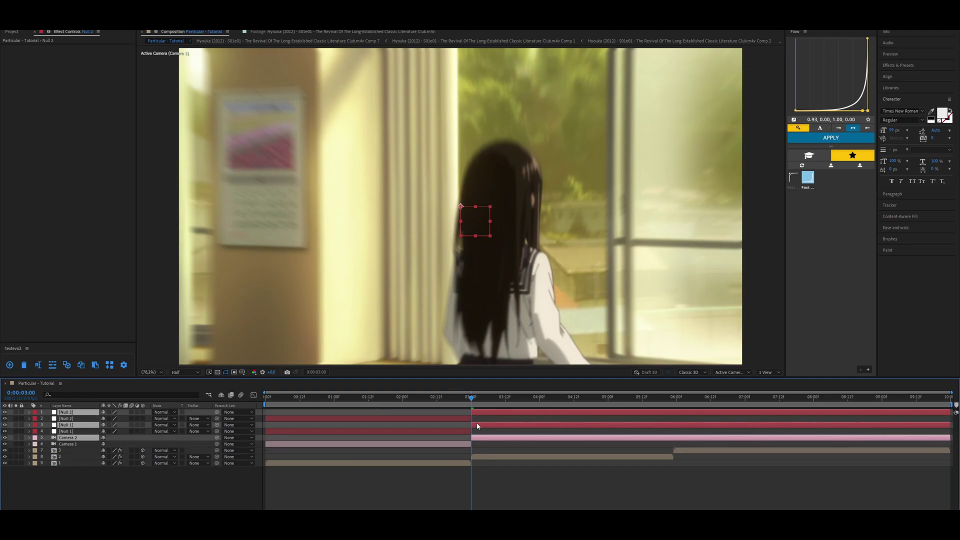
pyautogui.hotkey('alt', ']')
# Step: Parent the camera to Null 1 and Null 1 to Null 2, and make both nulls 3D layers
pyautogui.moveTo(365, 398); pyautogui.dragTo(356, 402)
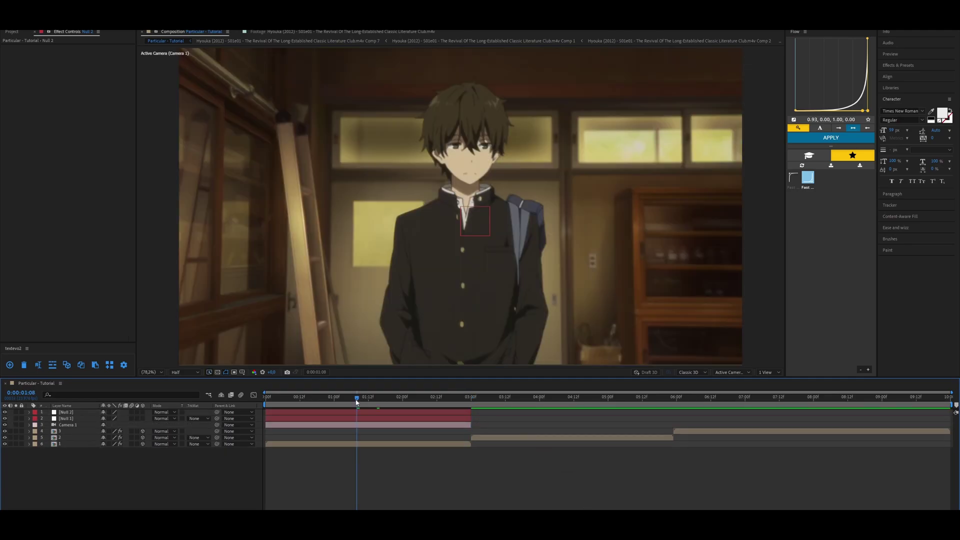
pyautogui.click(85, 425)
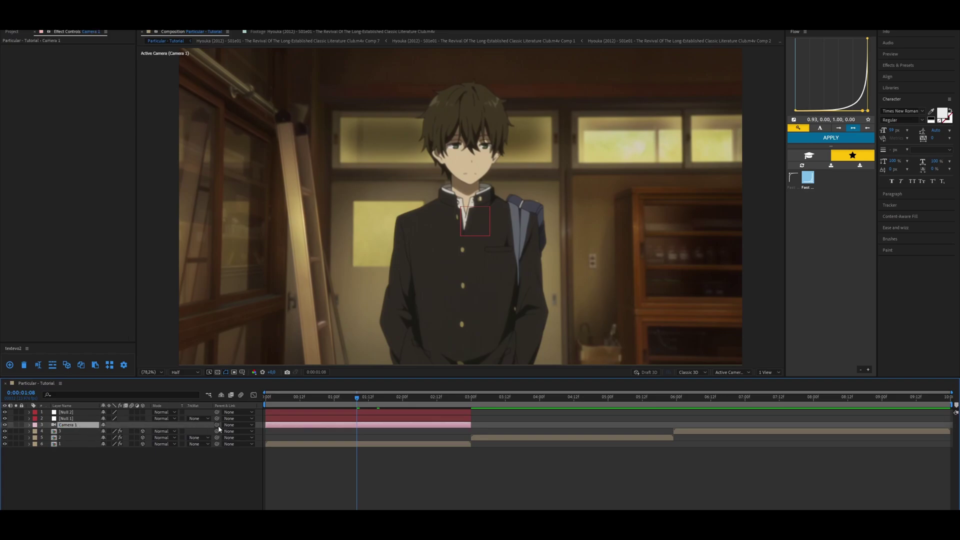
pyautogui.moveTo(216, 424); pyautogui.dragTo(70, 421)
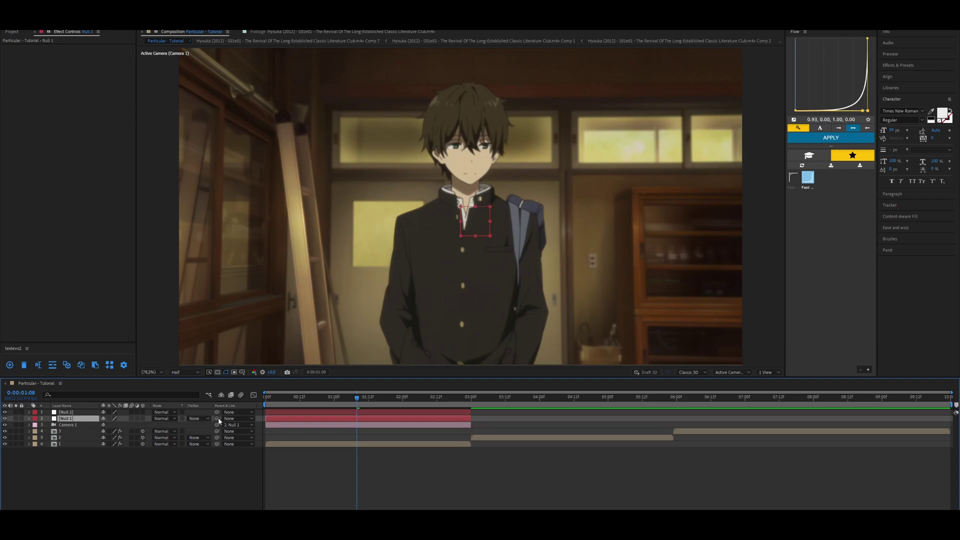
pyautogui.moveTo(219, 420); pyautogui.dragTo(71, 415)
pyautogui.click(143, 419)
pyautogui.moveTo(353, 405)
pyautogui.mouseDown()
pyautogui.moveTo(332, 403)
pyautogui.moveTo(372, 402)
pyautogui.mouseUp()
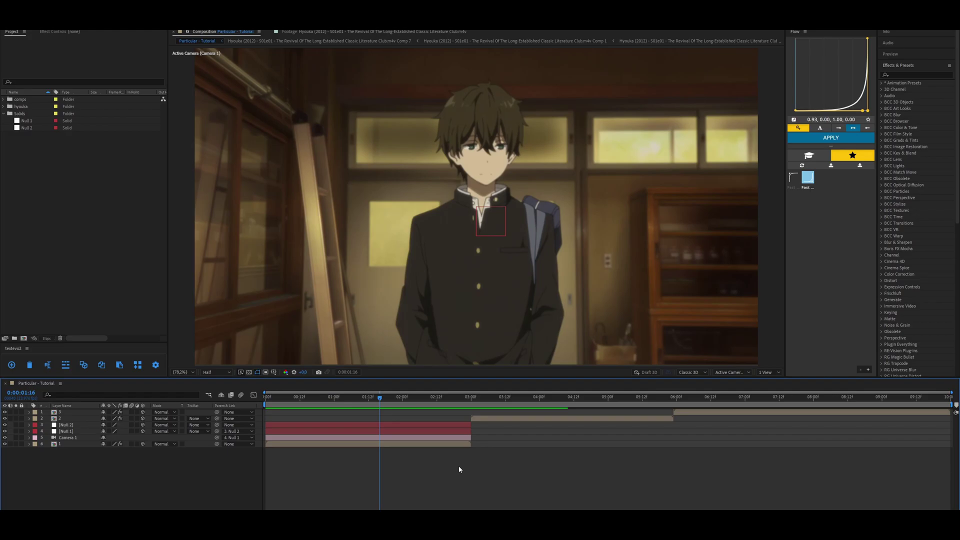
# Step: Create a comp-sized dark solid named "particular"
pyautogui.rightClick(458, 466)
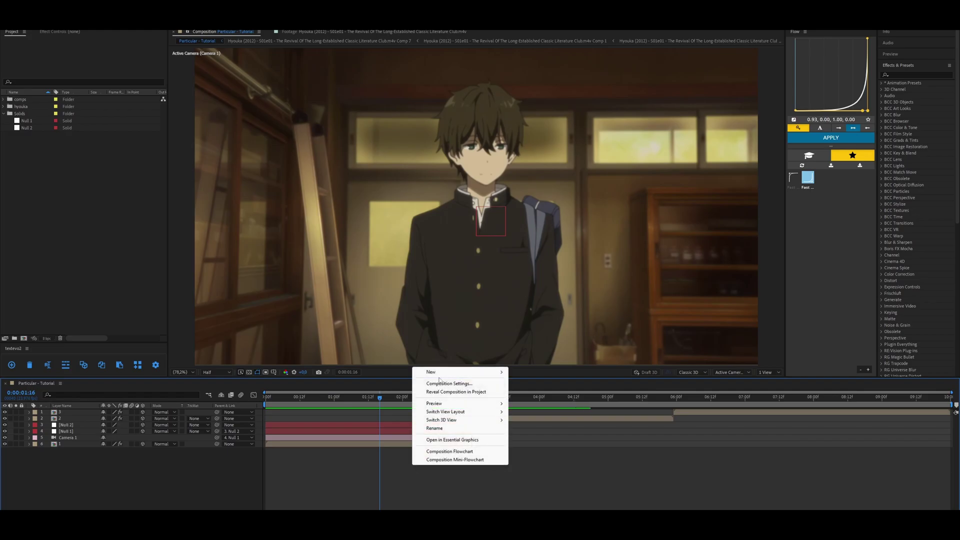
pyautogui.moveTo(440, 372)
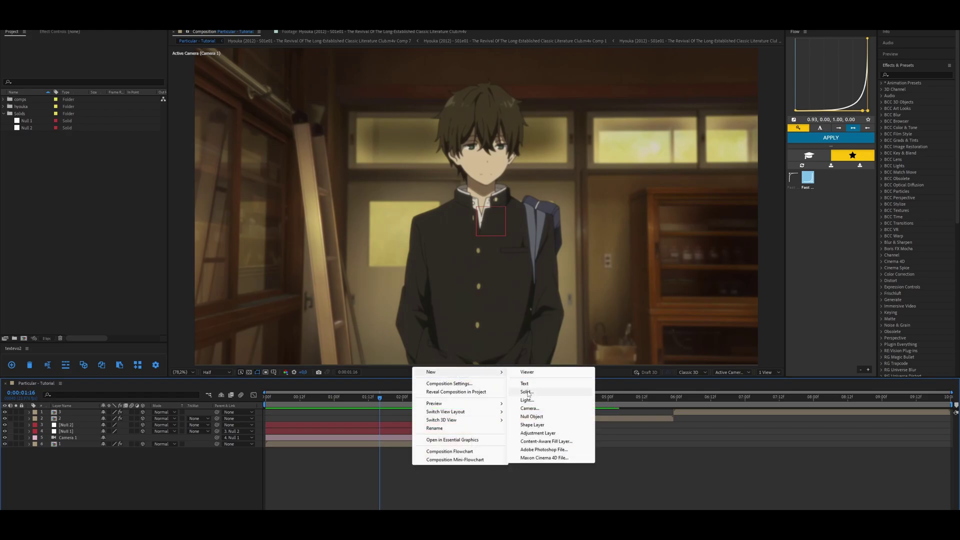
pyautogui.click(525, 392)
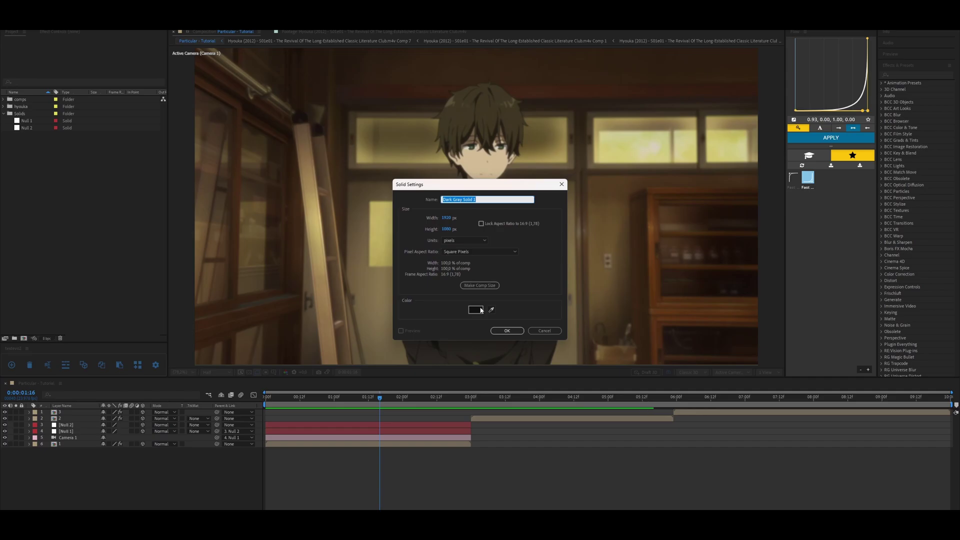
pyautogui.press('BackSpace')
pyautogui.write('particular')
pyautogui.press('Return')
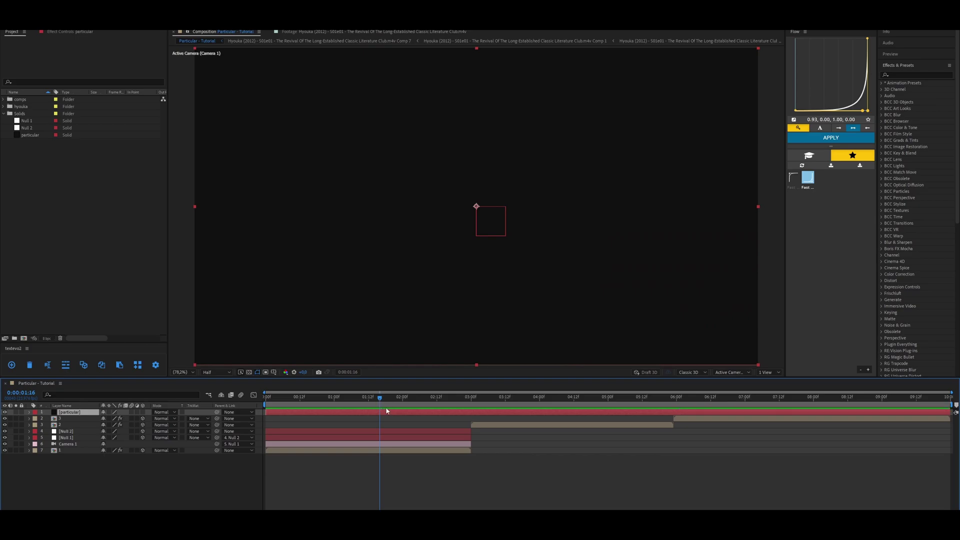
# Step: Apply the Particular effect to the "particular" solid and solo that layer
pyautogui.hotkey('ctrl', 'space')
pyautogui.write('particular')
pyautogui.press('Return')
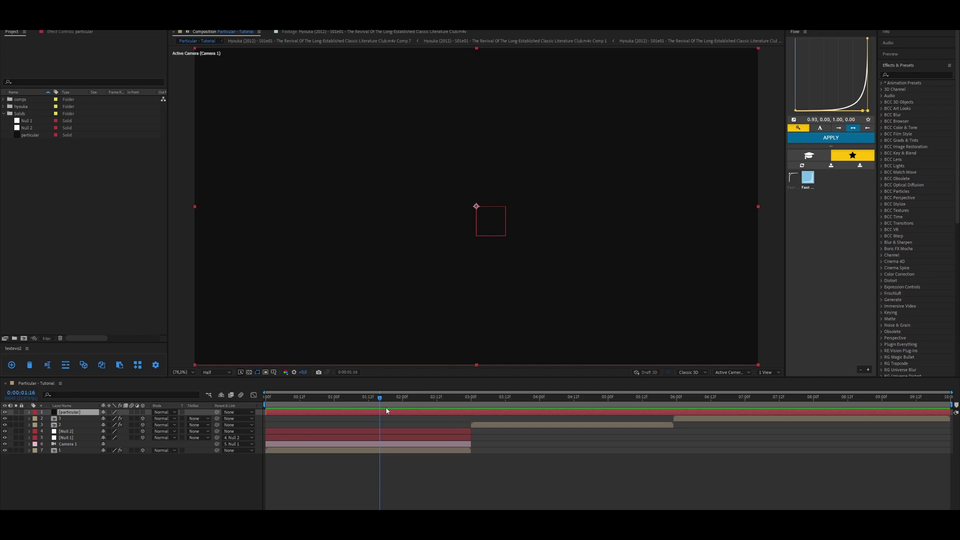
pyautogui.click(461, 487)
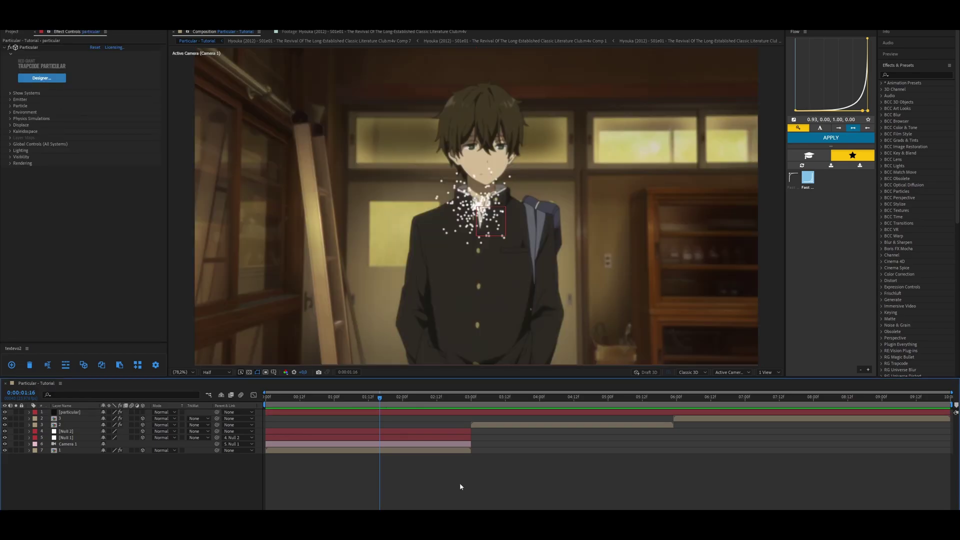
pyautogui.click(16, 412)
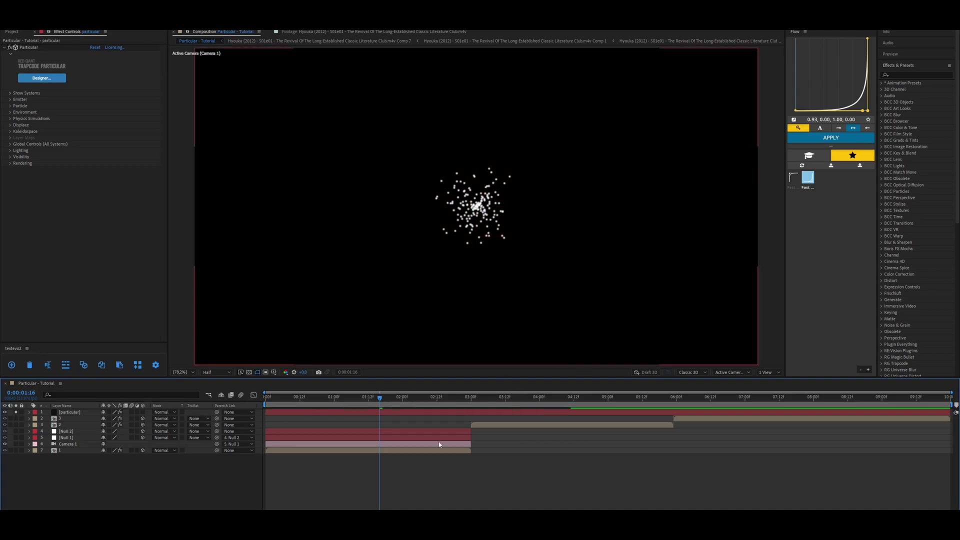
# Step: Set Particular's Emitter Type to Box and its Emitter Size mode to XYZ Individual
pyautogui.click(380, 412)
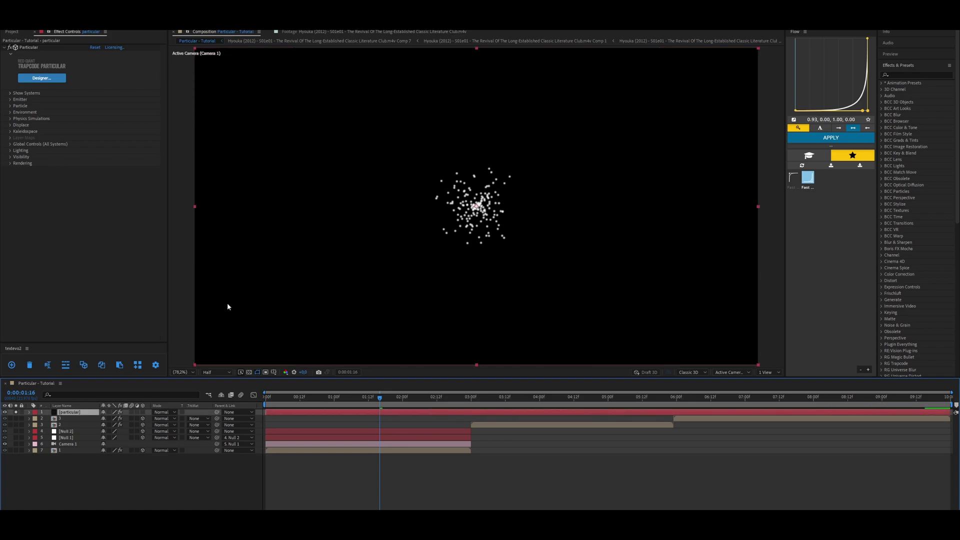
pyautogui.click(11, 99)
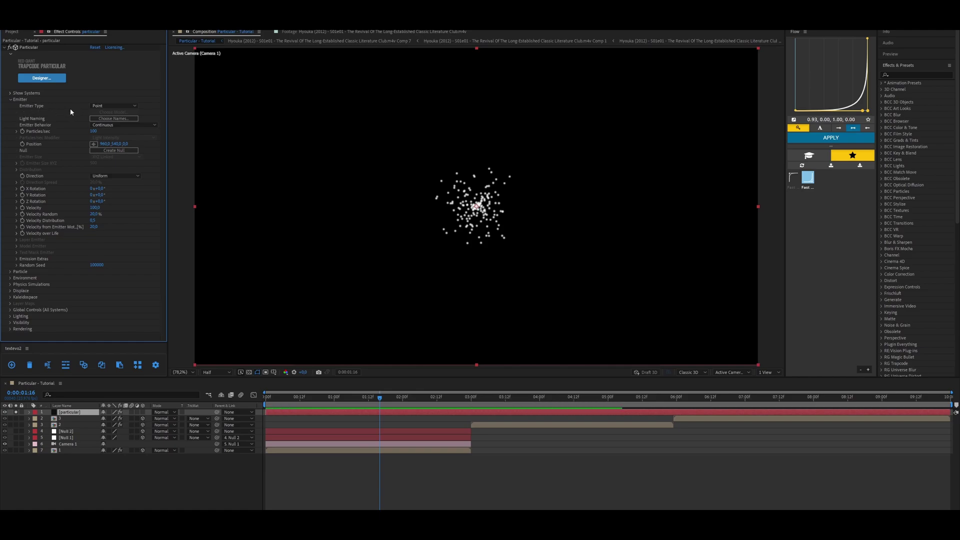
pyautogui.click(100, 105)
pyautogui.click(115, 123)
pyautogui.click(115, 123)
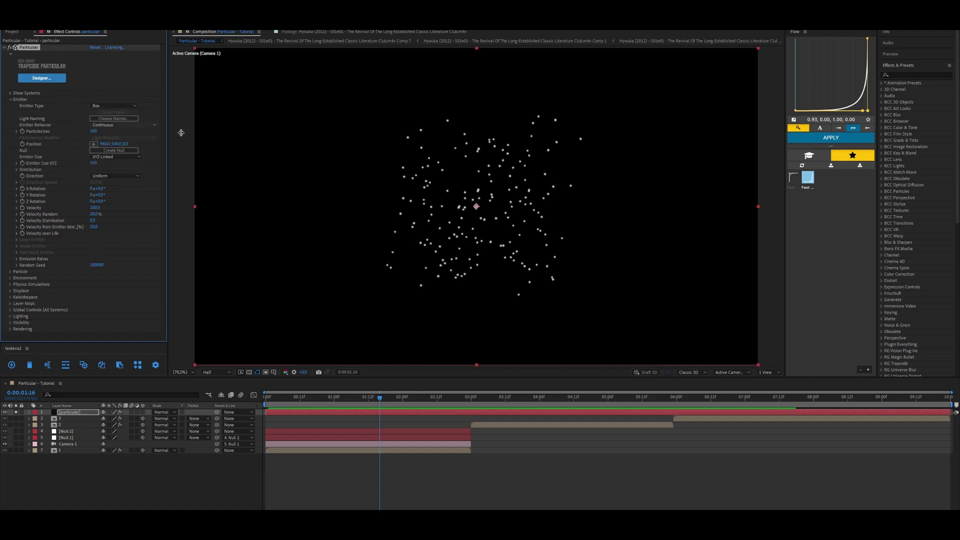
pyautogui.click(104, 157)
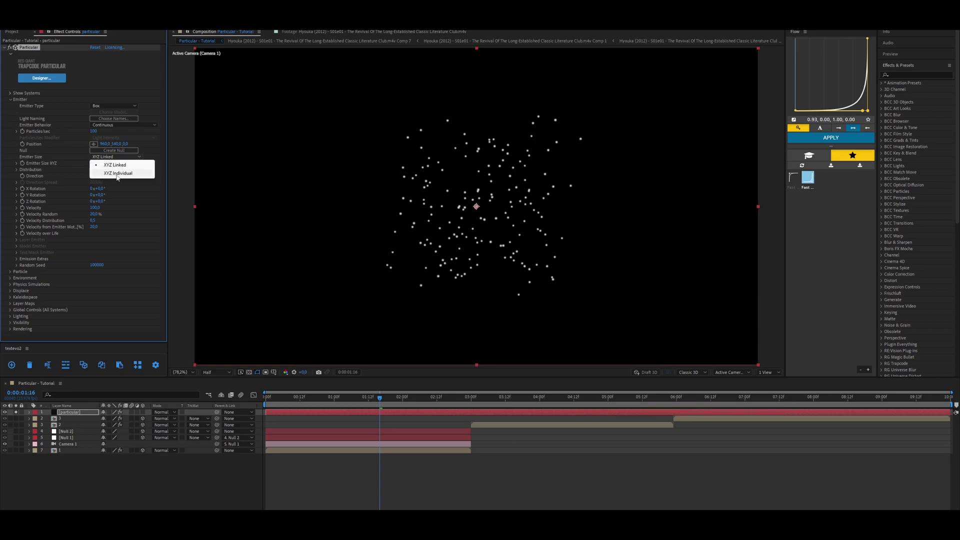
pyautogui.click(118, 173)
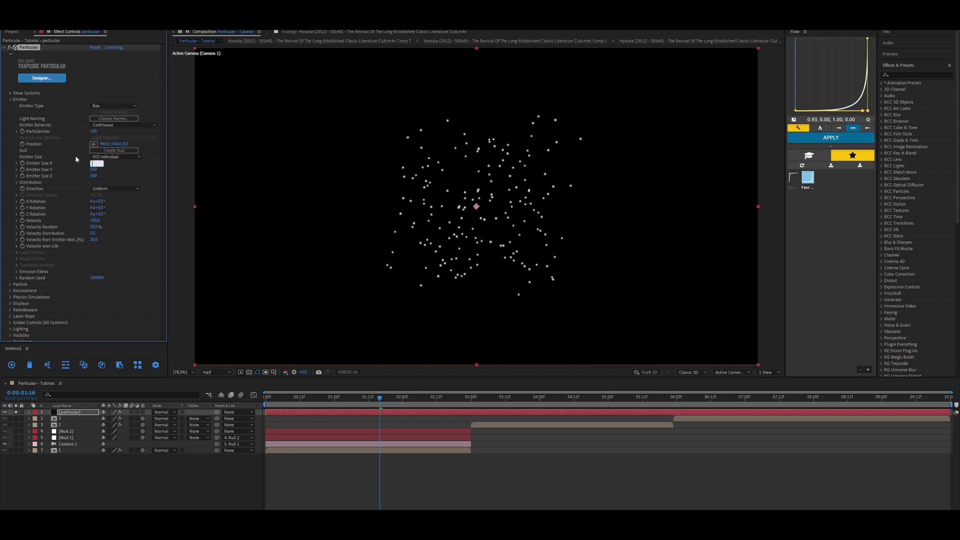
# Step: Set the emitter size to 2500 in X, 2500 in Y and 4500 in Z
pyautogui.write('2500')
pyautogui.press('Return')
pyautogui.write('2500')
pyautogui.press('Return')
pyautogui.click(93, 176)
pyautogui.press('BackSpace')
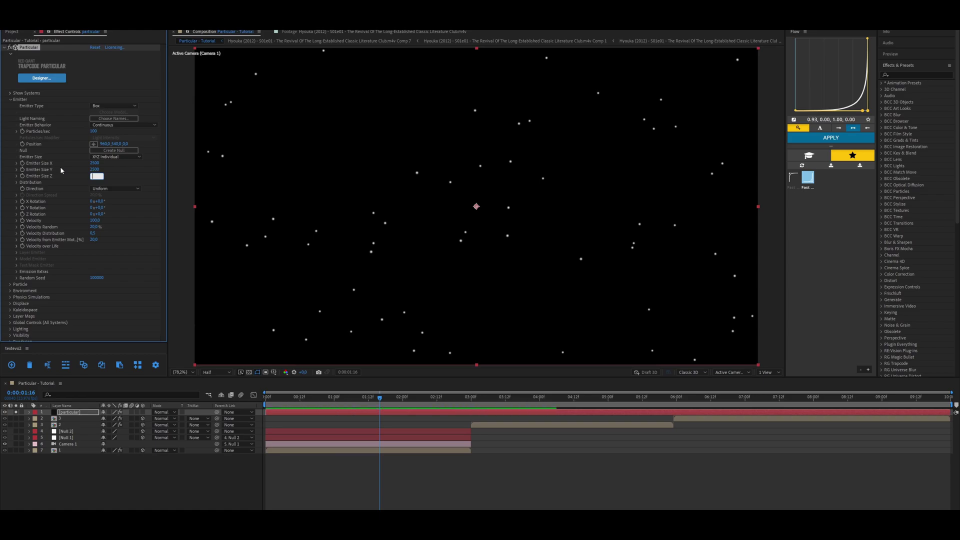
pyautogui.write('4500')
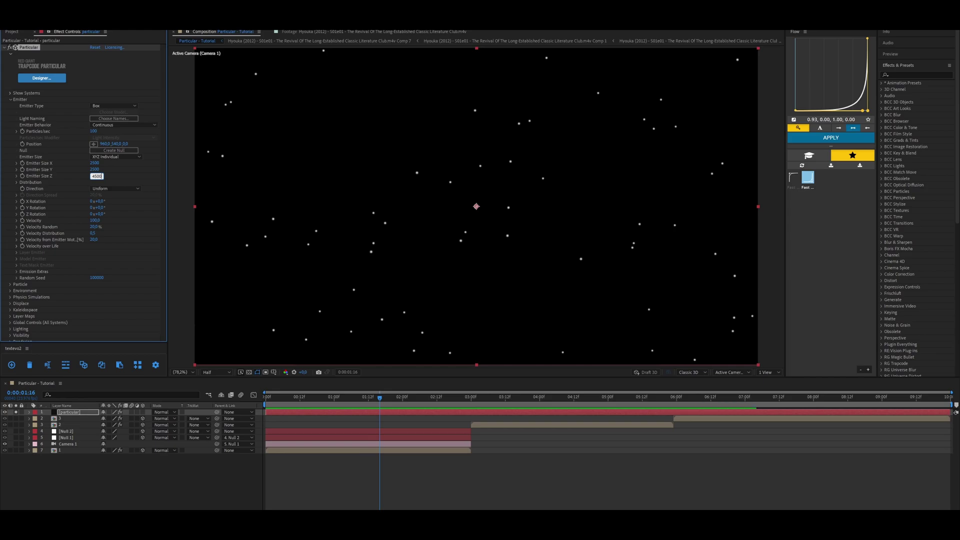
pyautogui.press('Return')
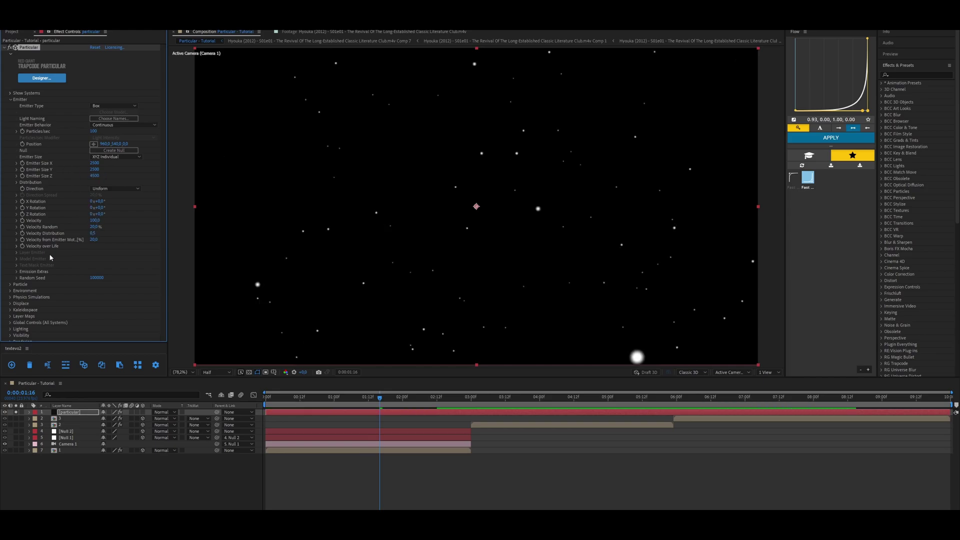
# Step: Set the particles' Size Random and Opacity Random to 100%
pyautogui.click(10, 284)
pyautogui.scroll(-8, 40, 225)
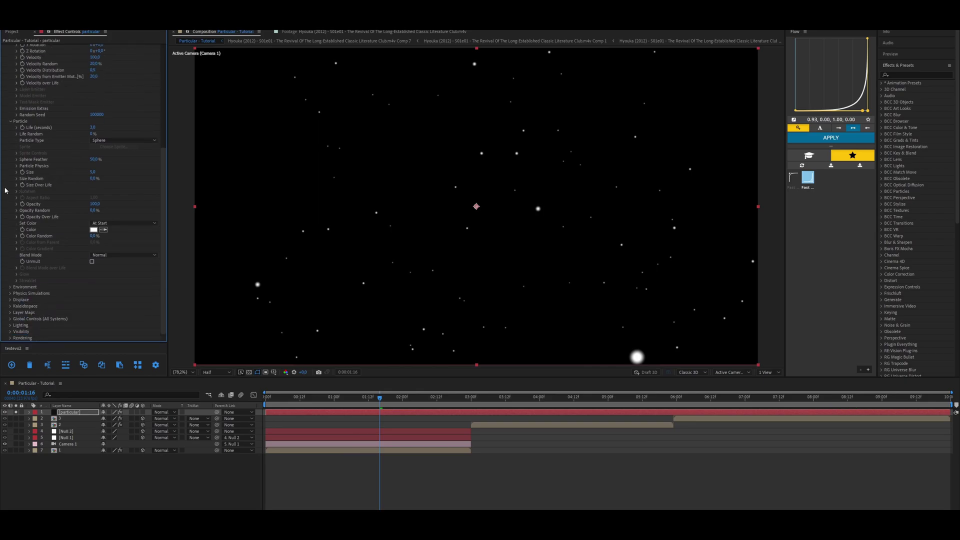
pyautogui.click(93, 179)
pyautogui.write('100')
pyautogui.press('Return')
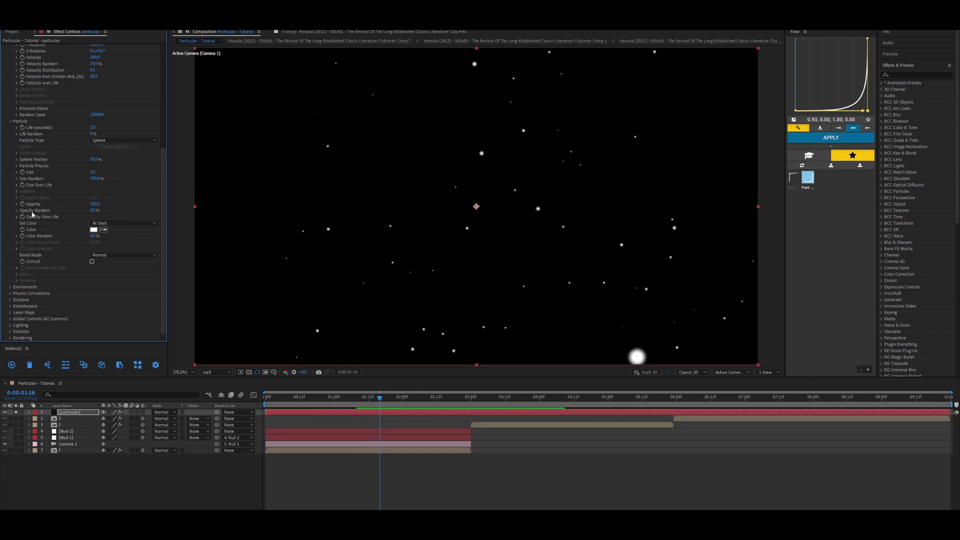
pyautogui.click(93, 210)
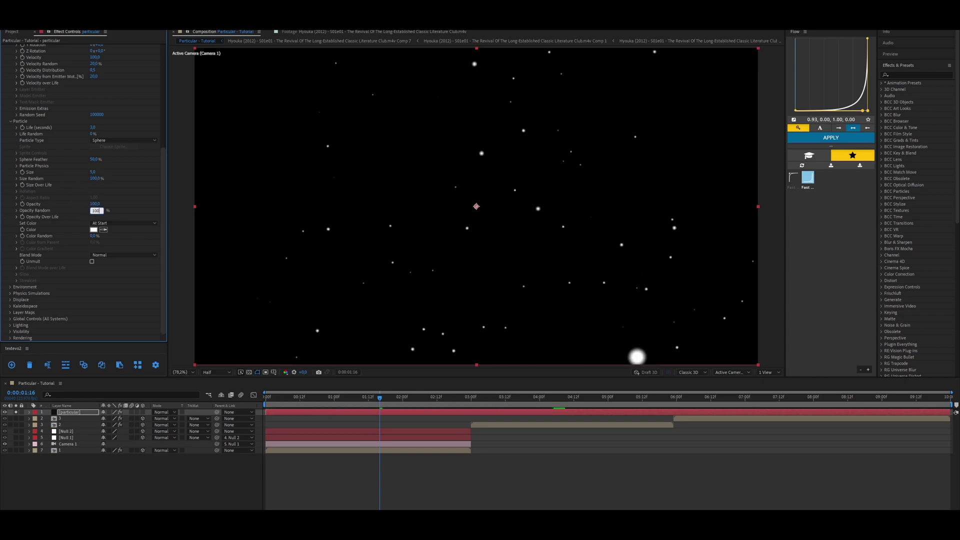
pyautogui.write('100')
pyautogui.press('Return')
# Step: Set the particles' color mode to Random from Gradient and expand the Color Gradient settings
pyautogui.click(98, 223)
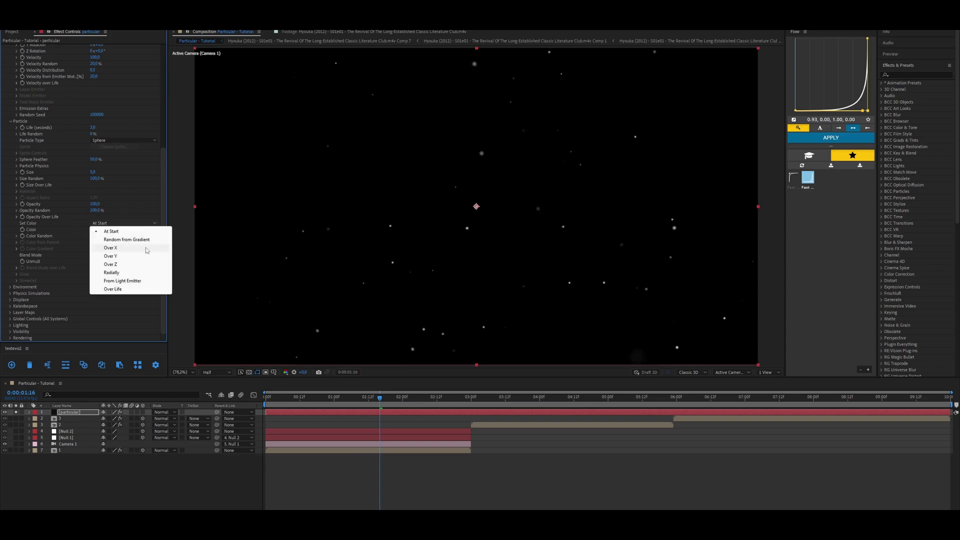
pyautogui.click(131, 239)
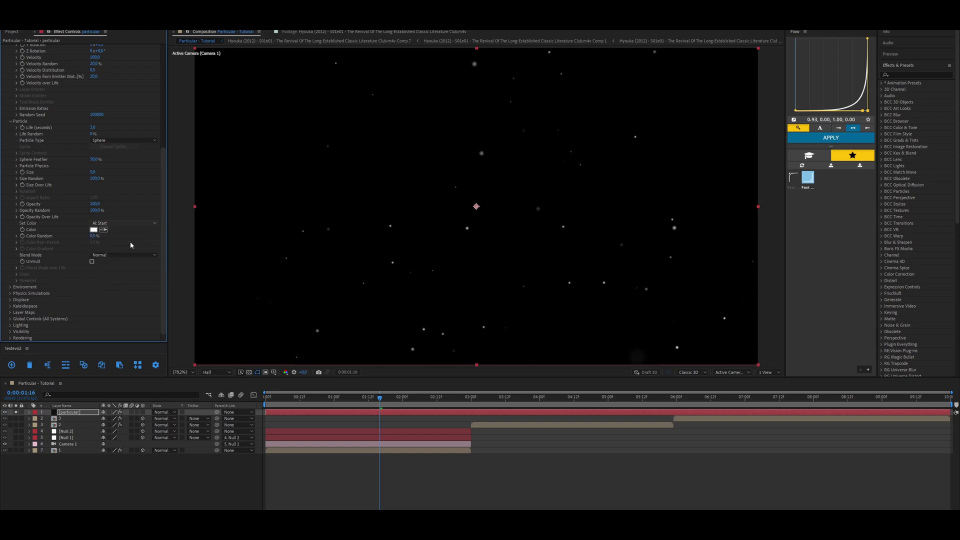
pyautogui.click(17, 249)
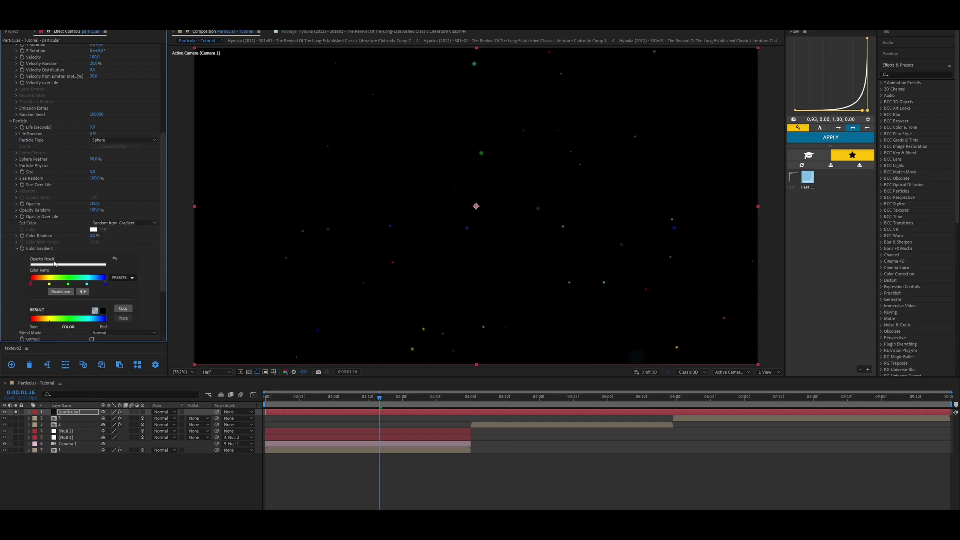
# Step: Apply the white-cyan-blue preset to the particles' Color Gradient
pyautogui.moveTo(166, 261); pyautogui.dragTo(182, 261)
pyautogui.scroll(-4, 115, 235)
pyautogui.click(129, 200)
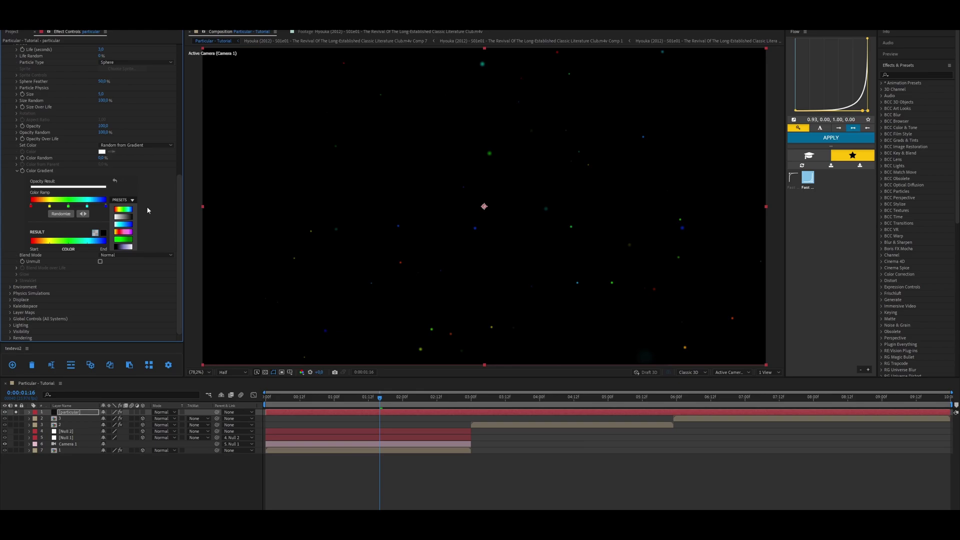
pyautogui.click(119, 216)
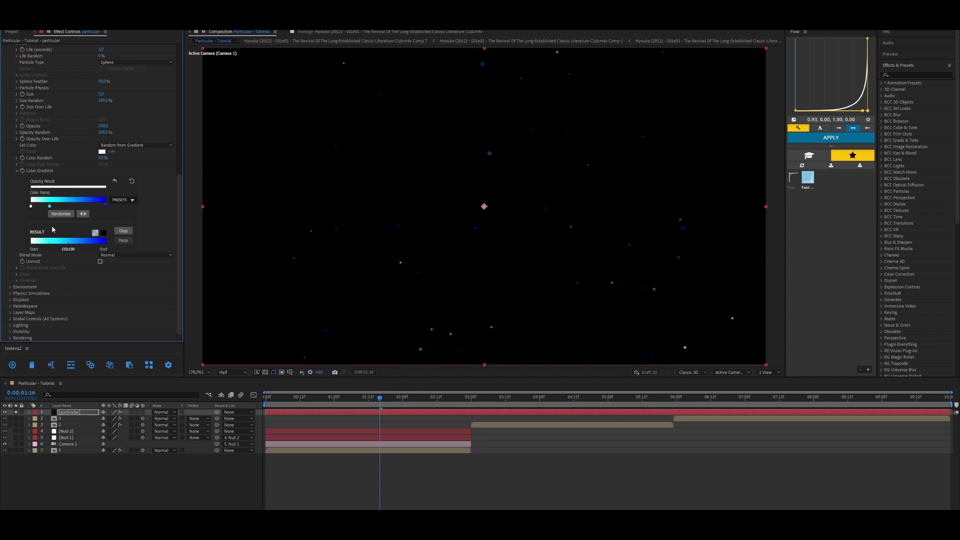
# Step: Apply the Size Over Life preset that grows the particles, holds a plateau and shrinks them at the end
pyautogui.scroll(4, 17, 194)
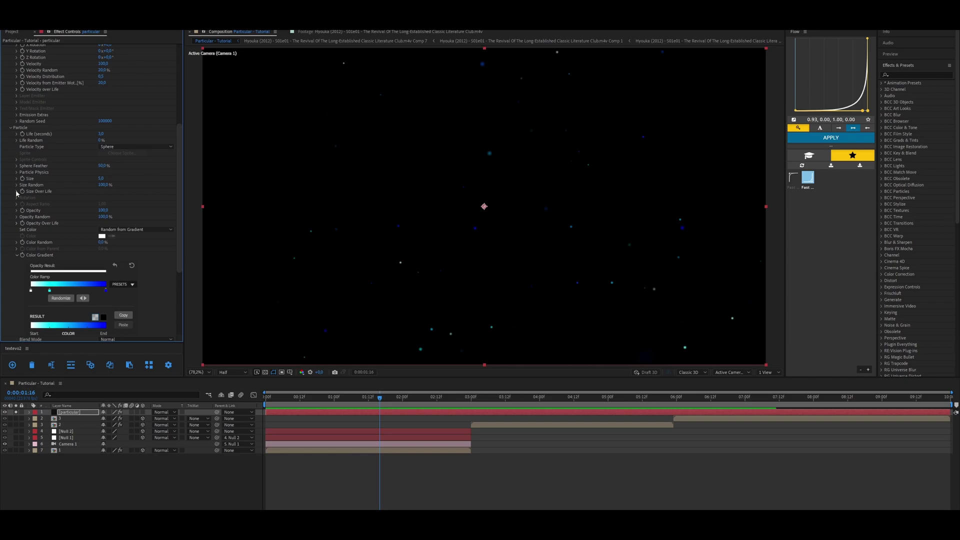
pyautogui.click(17, 192)
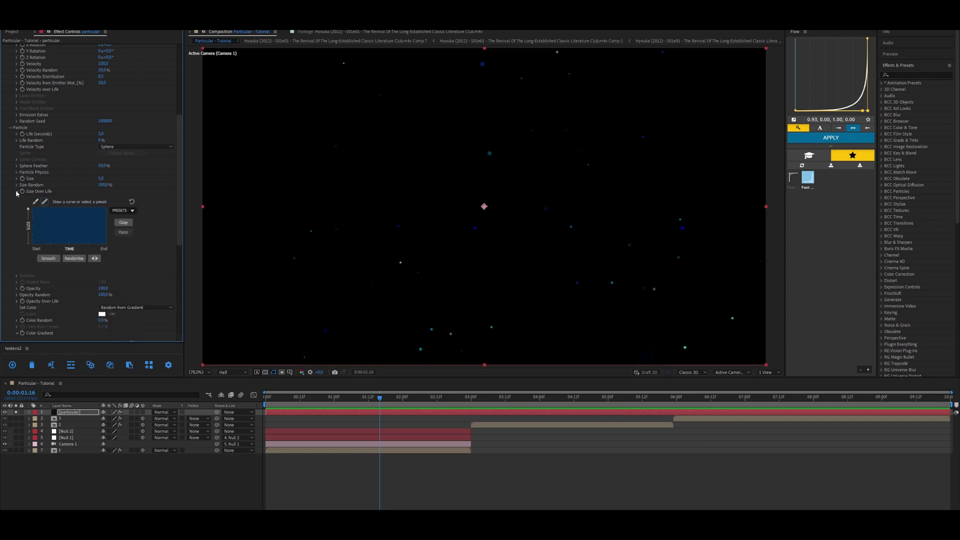
pyautogui.click(123, 212)
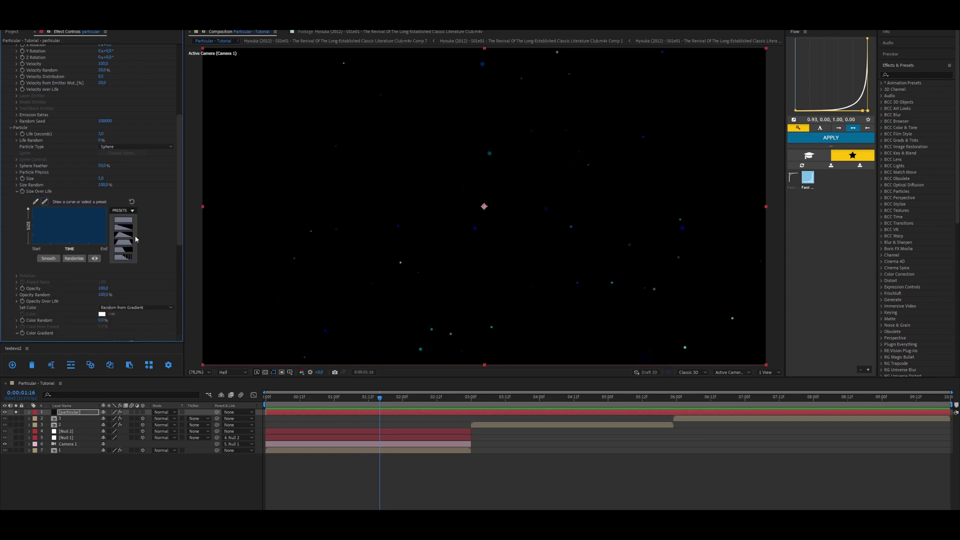
pyautogui.click(123, 247)
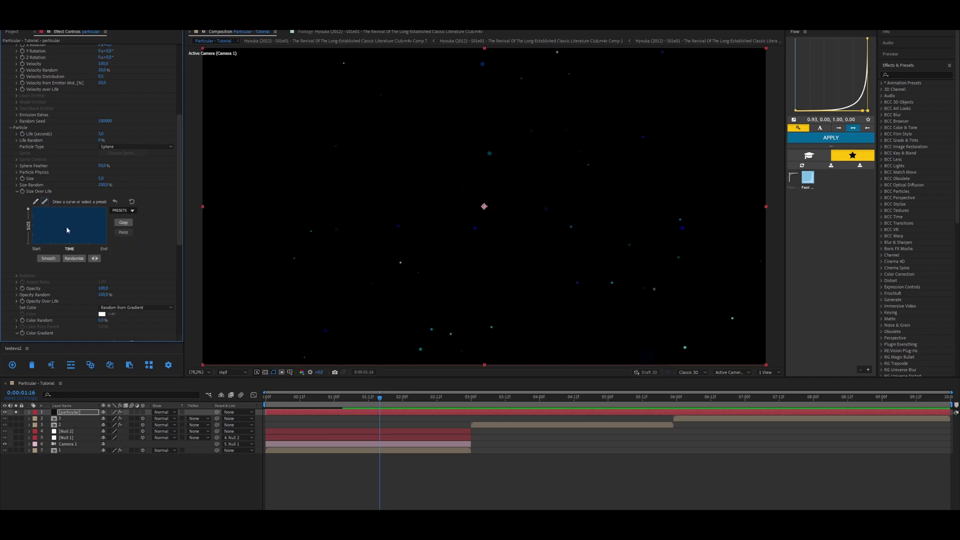
pyautogui.click(16, 192)
# Step: Try a larger particle Size and restore it to 5
pyautogui.scroll(-2, 102, 131)
pyautogui.moveTo(101, 130); pyautogui.dragTo(106, 128)
pyautogui.click(105, 128)
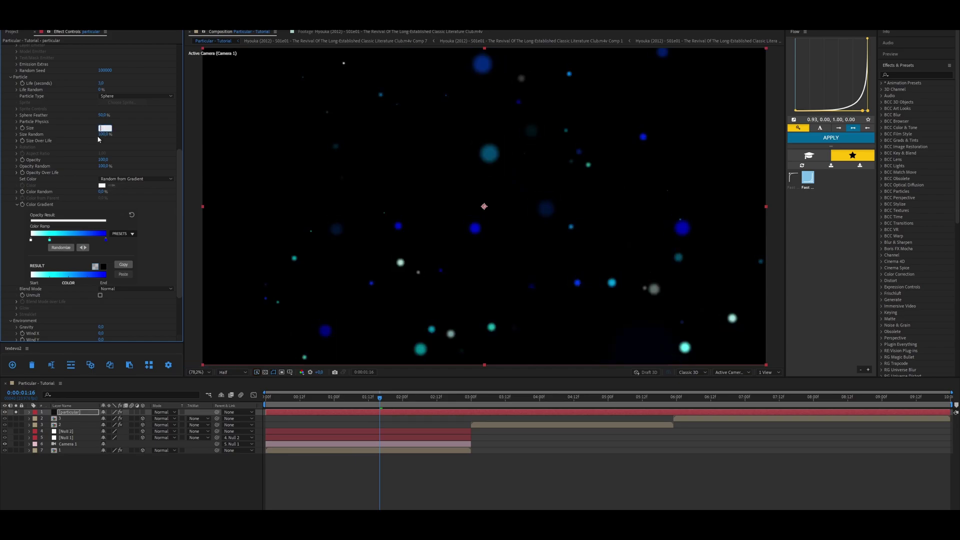
pyautogui.write('5')
pyautogui.press('Return')
# Step: Set Wind Y to -400 in Particular's Environment settings and check the particle motion over time
pyautogui.scroll(-2, 90, 225)
pyautogui.click(10, 288)
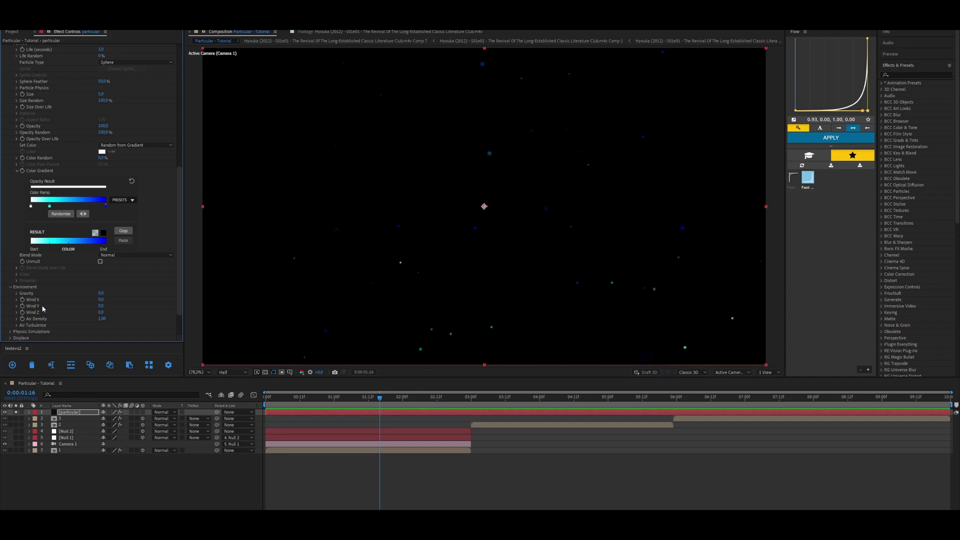
pyautogui.moveTo(101, 305); pyautogui.dragTo(88, 309)
pyautogui.click(104, 307)
pyautogui.write('-400')
pyautogui.press('Return')
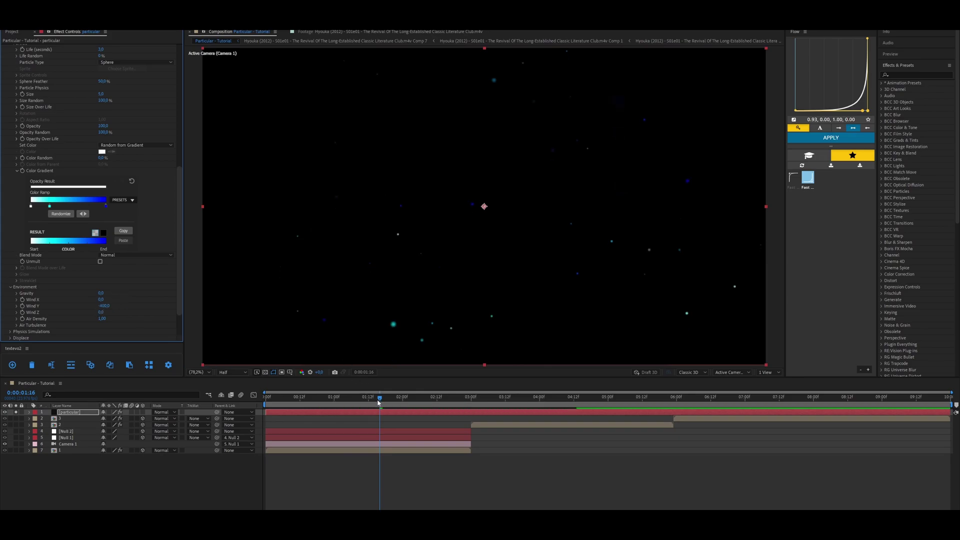
pyautogui.moveTo(374, 397); pyautogui.dragTo(393, 399)
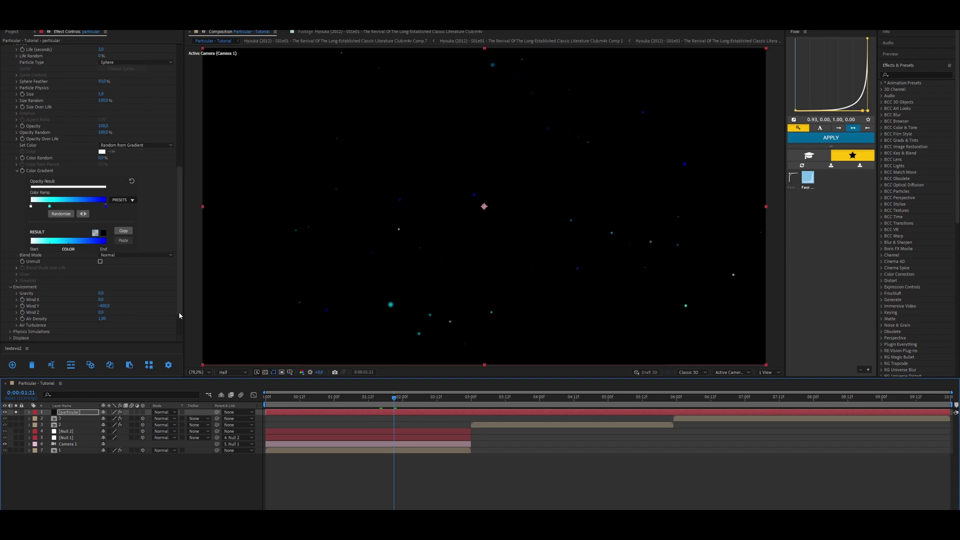
# Step: Raise Wind X in the Environment settings to push the particles sideways
pyautogui.click(100, 300)
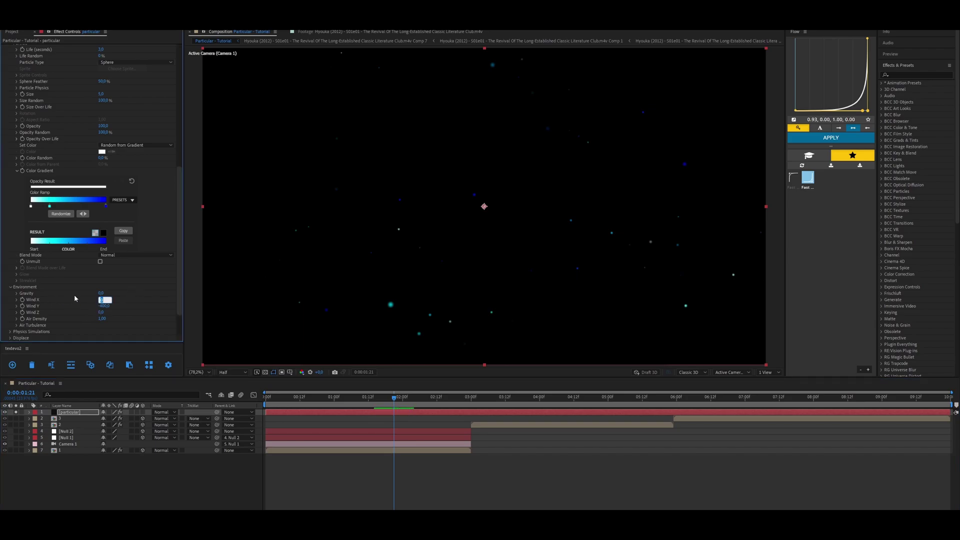
pyautogui.write('195')
pyautogui.press('Return')
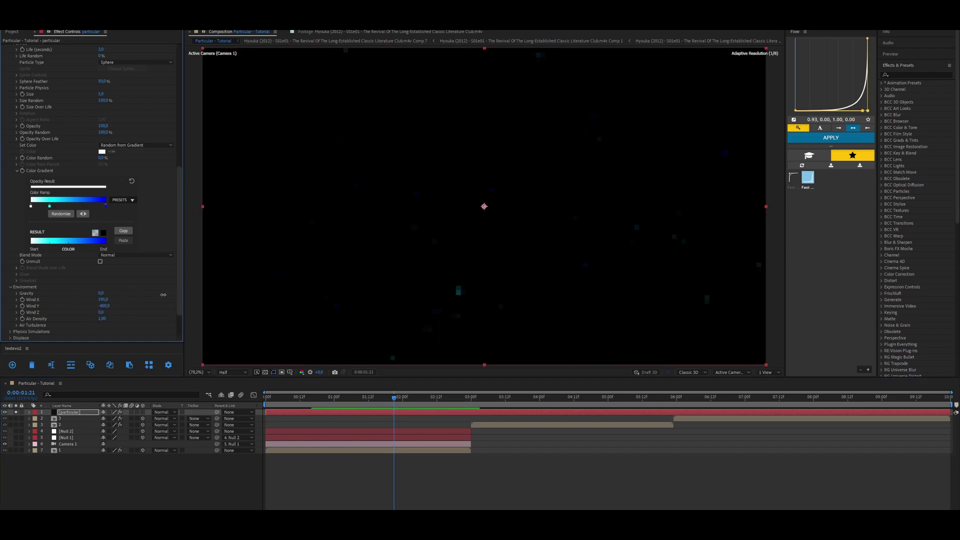
pyautogui.moveTo(103, 299); pyautogui.dragTo(106, 303)
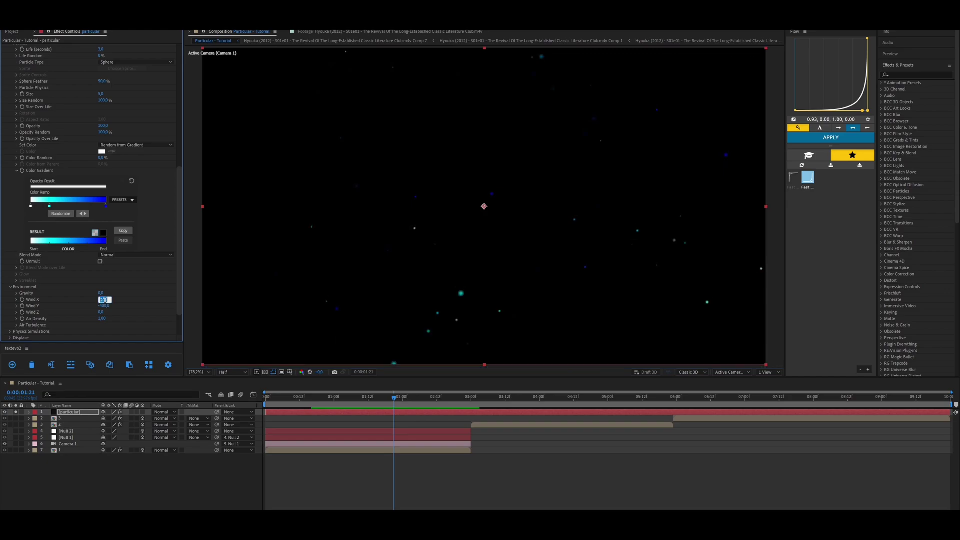
# Step: Set Pre Run to 5 seconds in Particular's Global Controls
pyautogui.scroll(-5, 105, 303)
pyautogui.click(103, 287)
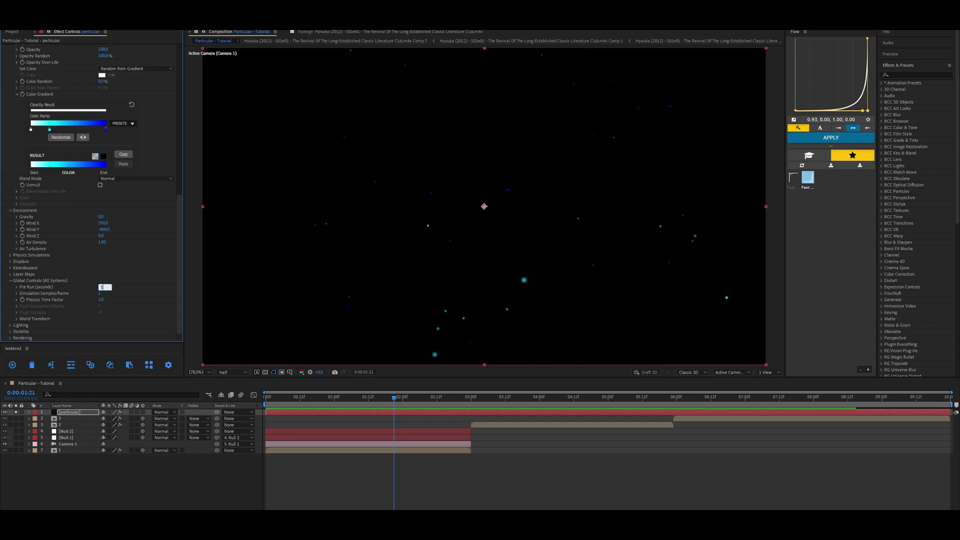
pyautogui.write('5')
pyautogui.press('Return')
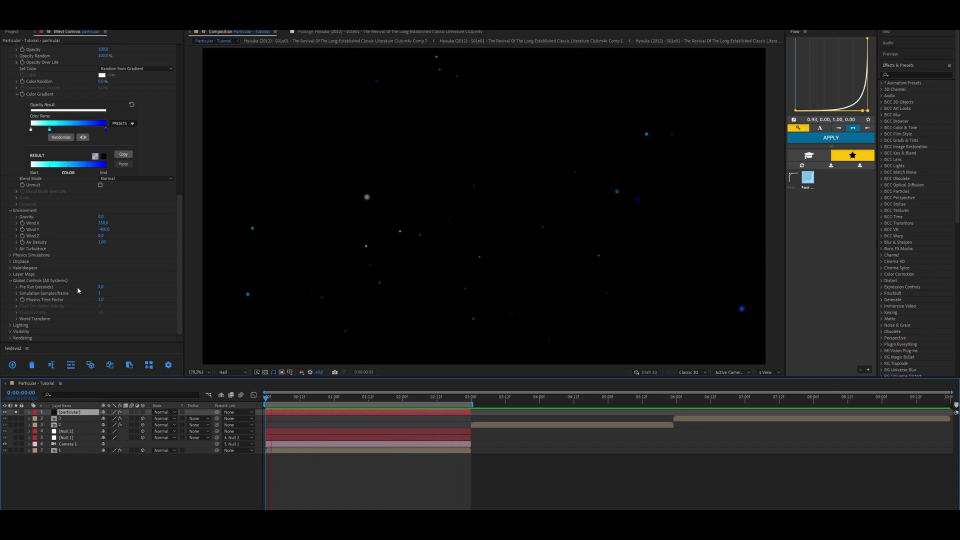
# Step: Try a different constant Physics Time Factor and preview the particle motion from the start
pyautogui.click(354, 399)
pyautogui.click(101, 299)
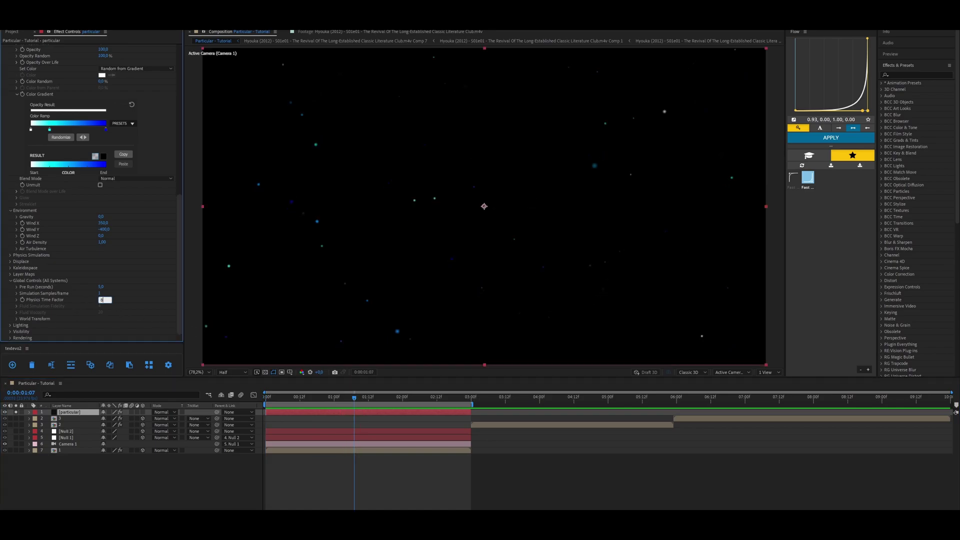
pyautogui.moveTo(325, 398); pyautogui.dragTo(266, 399)
pyautogui.press('space')
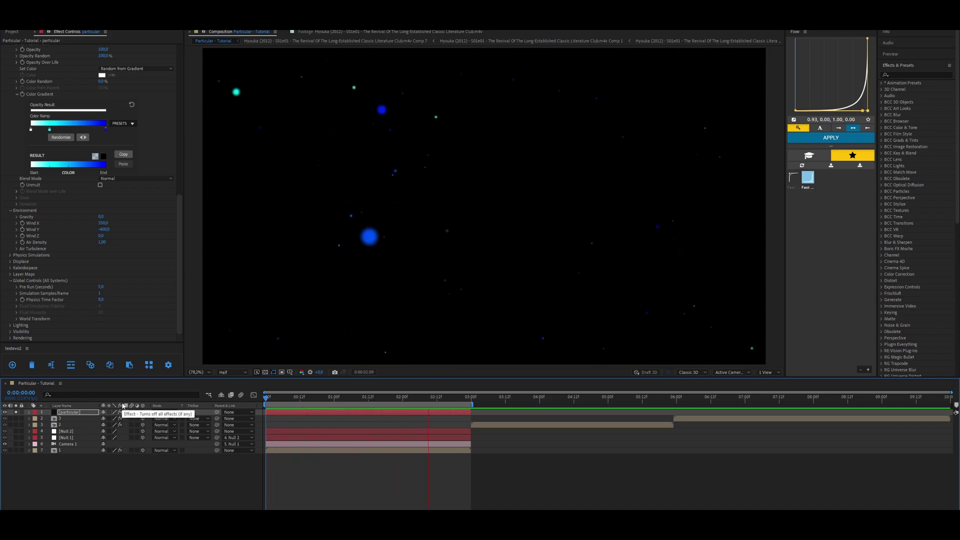
pyautogui.click(363, 400)
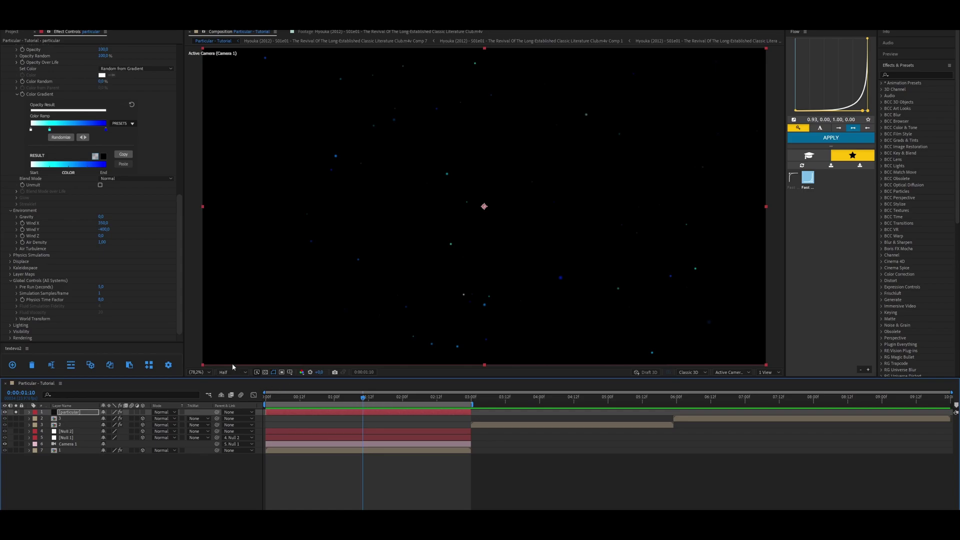
# Step: Keyframe the Physics Time Factor at 5 on the first frame and reveal the layer's keyframes
pyautogui.click(102, 300)
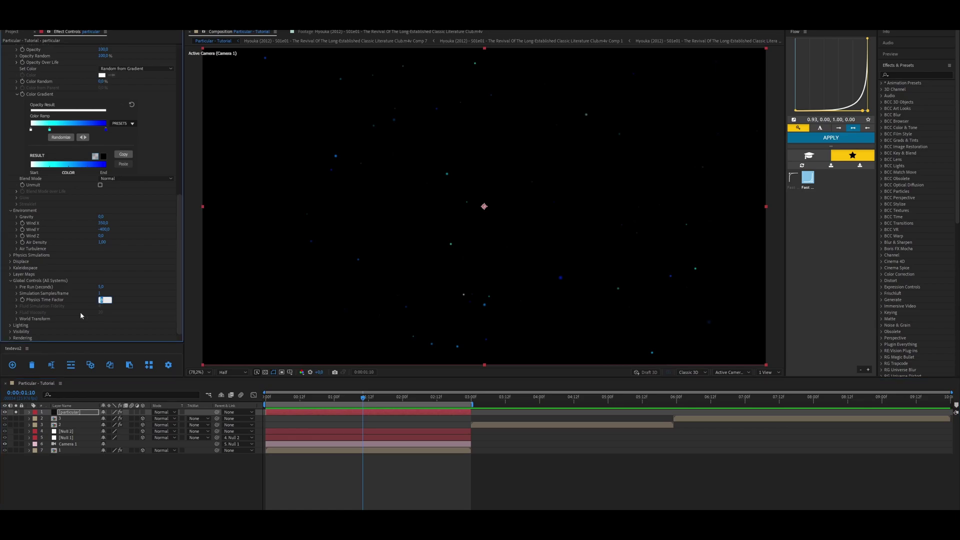
pyautogui.write('5')
pyautogui.press('Return')
pyautogui.press('u')
# Step: Add a Physics Time Factor keyframe of 0.5 at 0:00:01:10
pyautogui.moveTo(363, 425); pyautogui.dragTo(363, 400)
pyautogui.press('Home')
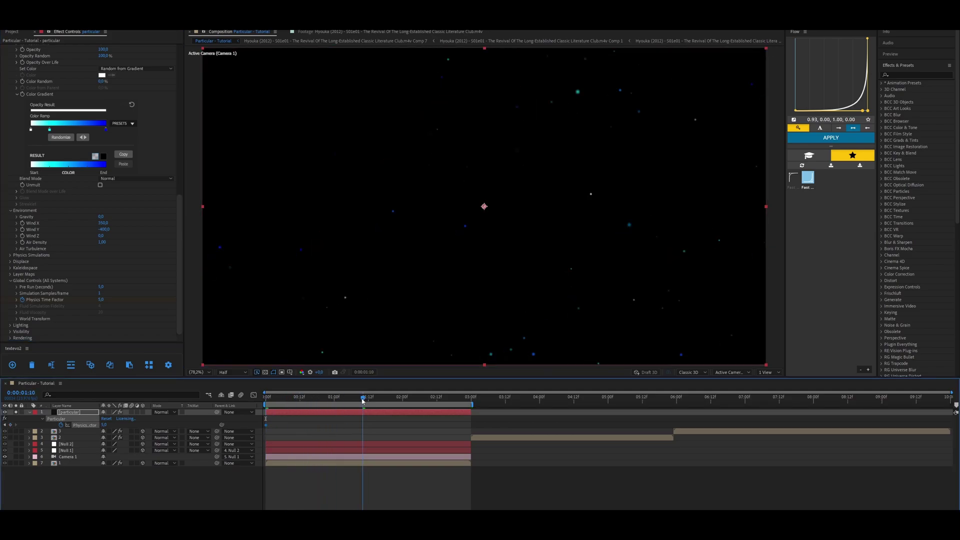
pyautogui.click(101, 299)
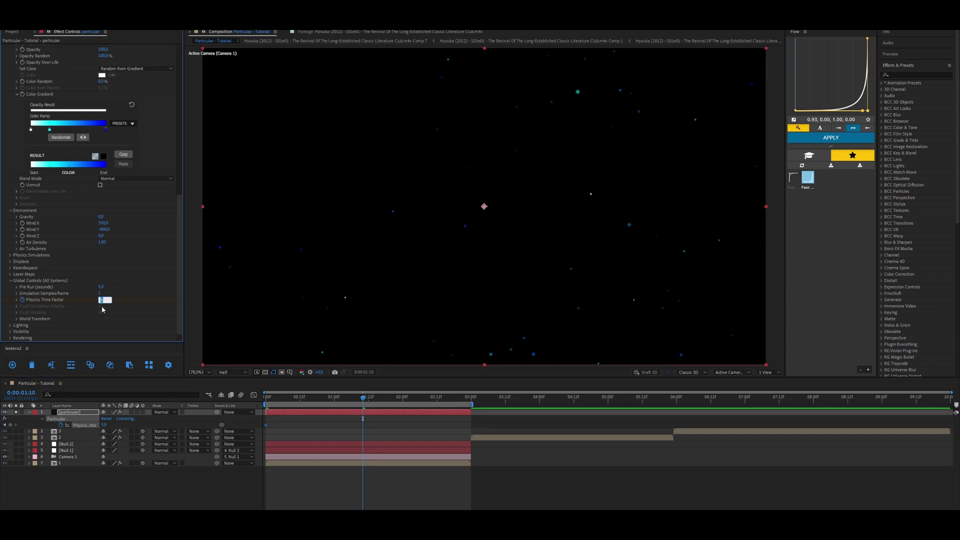
pyautogui.press('Return')
pyautogui.click(364, 399)
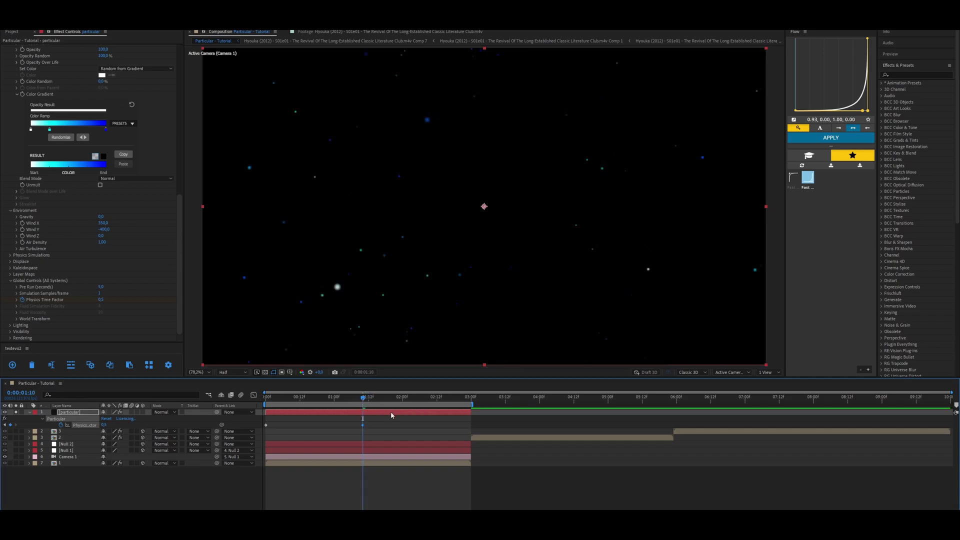
# Step: Add a Physics Time Factor keyframe of 5 at the end of the first clip
pyautogui.press('End')
pyautogui.click(101, 300)
pyautogui.write('5')
pyautogui.press('Return')
# Step: Ease the Physics Time Factor keyframes into a smooth U-shaped curve in the Graph Editor and preview the motion
pyautogui.moveTo(496, 419); pyautogui.dragTo(251, 429)
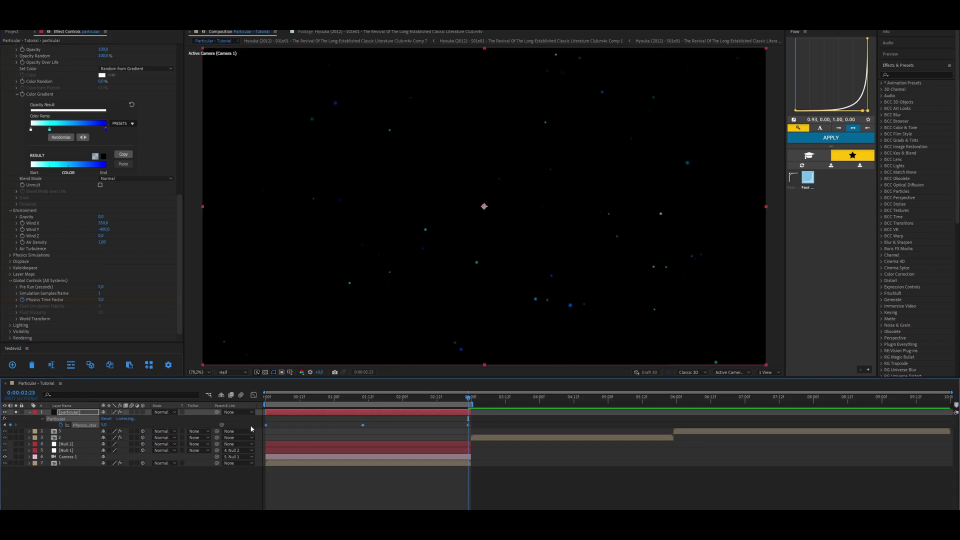
pyautogui.click(254, 395)
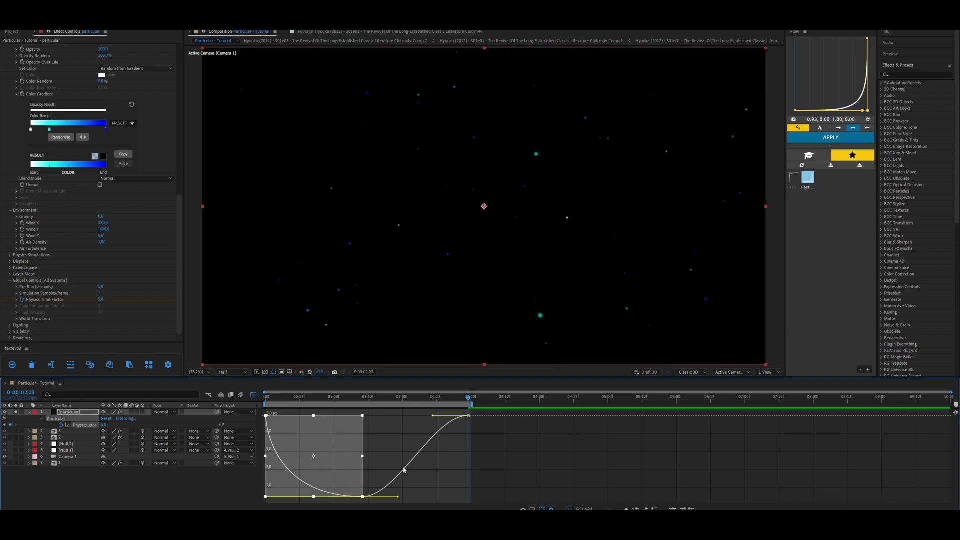
pyautogui.moveTo(404, 468); pyautogui.dragTo(497, 466)
pyautogui.click(266, 398)
pyautogui.press('space')
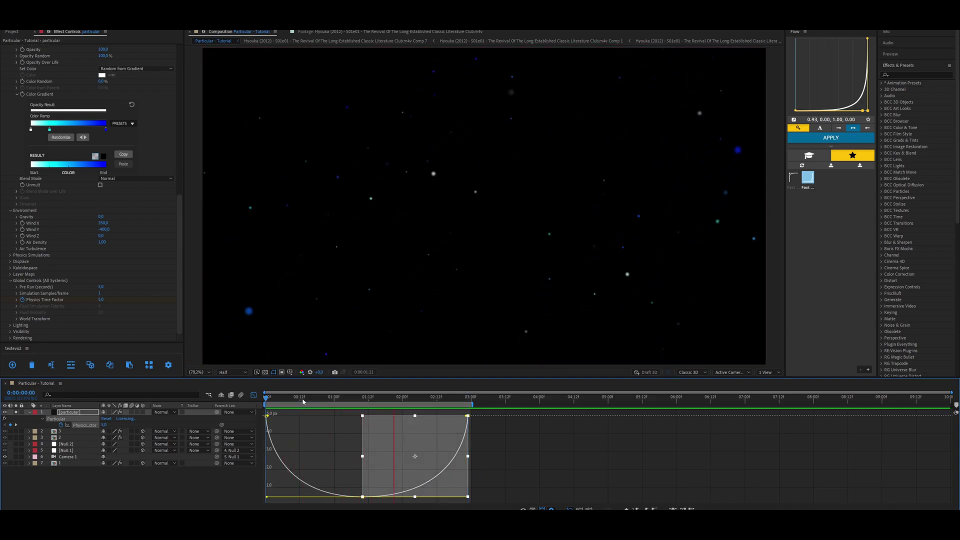
pyautogui.click(515, 436)
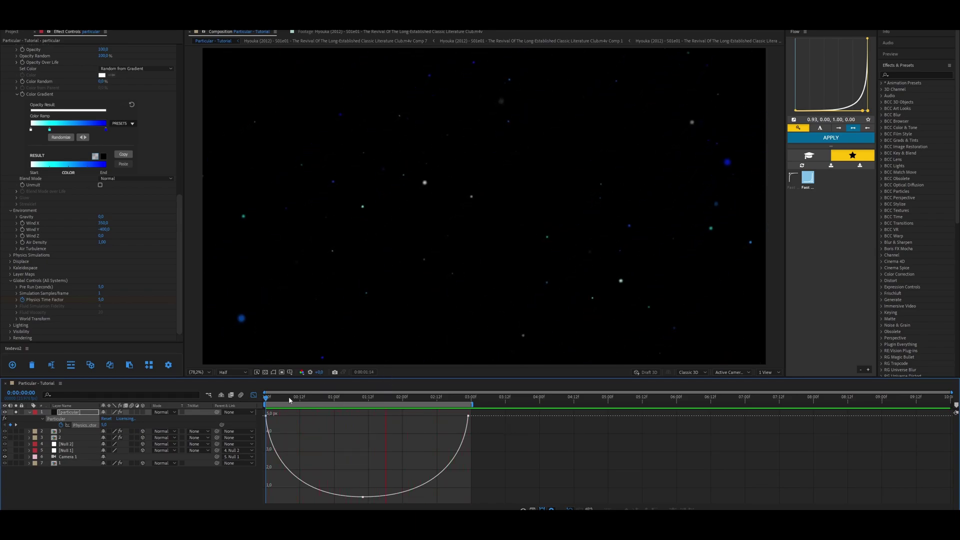
pyautogui.moveTo(311, 403); pyautogui.dragTo(256, 422)
pyautogui.hotkey('shift', 'F3')
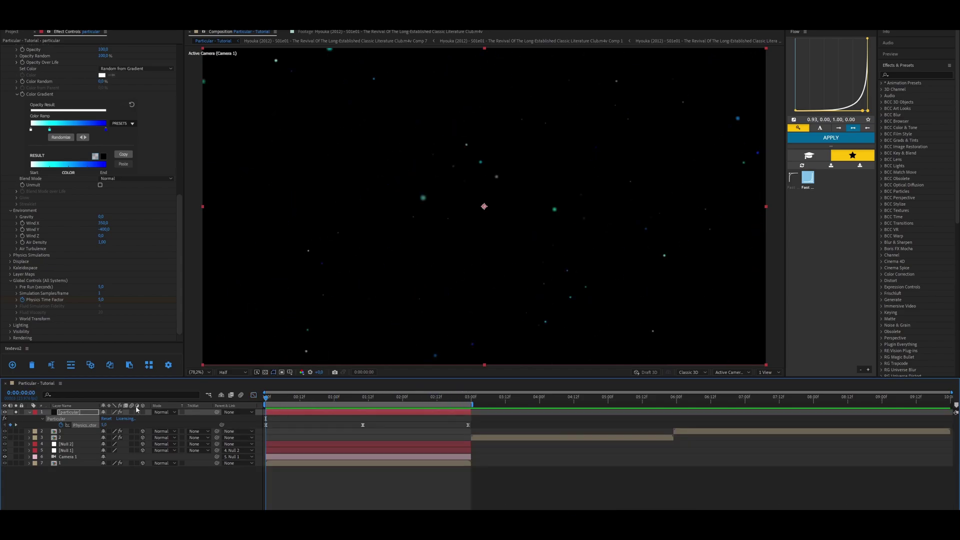
# Step: Turn off solo on the particular layer and preview the particles over the anime clip
pyautogui.click(16, 413)
pyautogui.press('space')
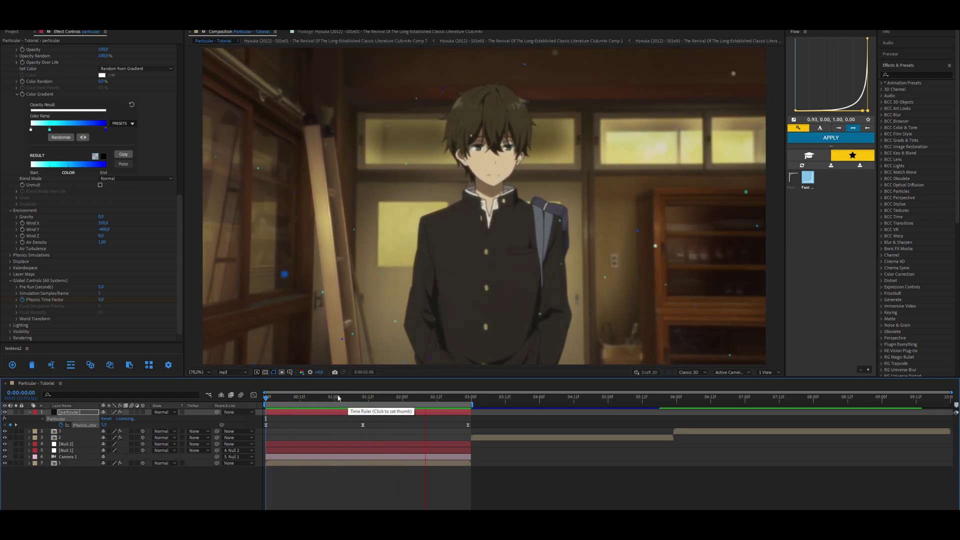
pyautogui.click(386, 397)
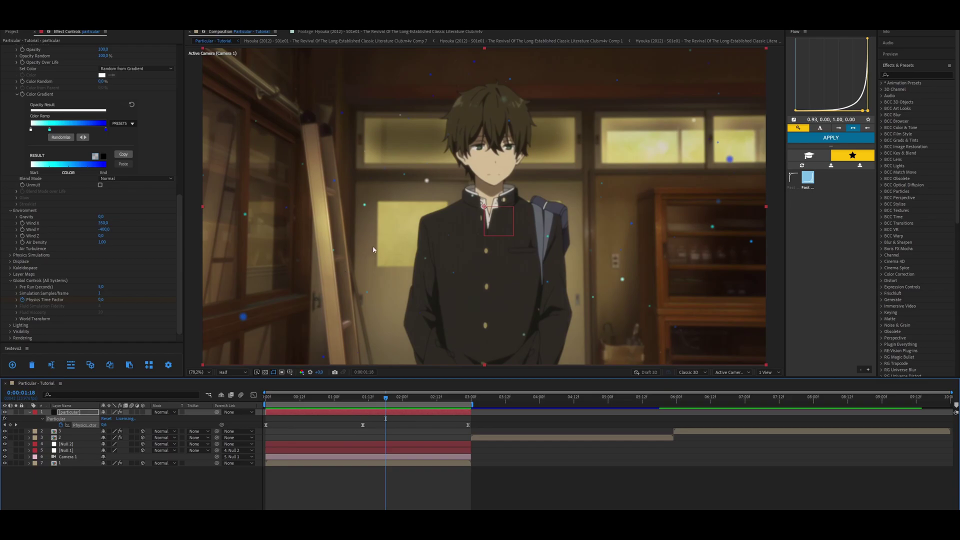
pyautogui.press('space')
# Step: Set the particle Size to 8
pyautogui.scroll(10, 77, 193)
pyautogui.click(103, 254)
pyautogui.write('8')
pyautogui.press('Return')
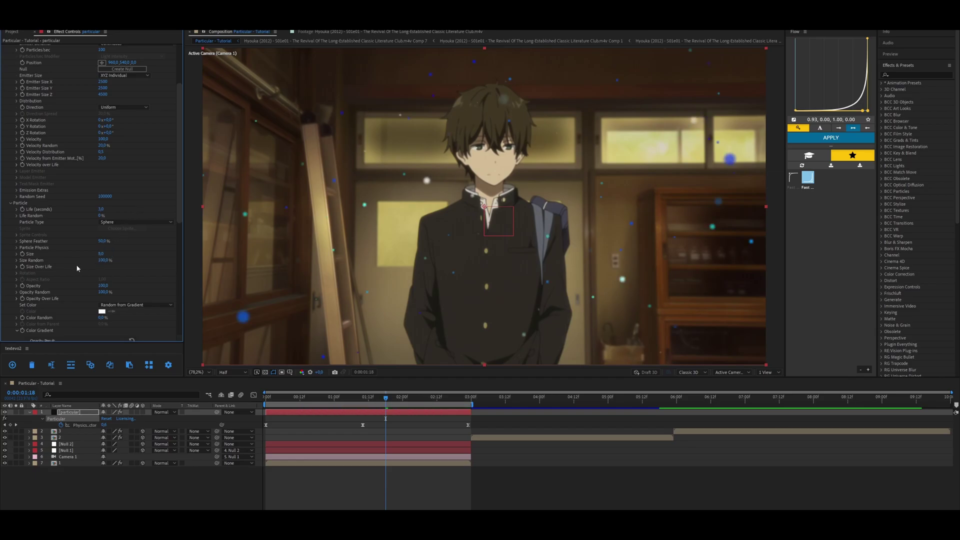
# Step: Recolor the Color Gradient's stops to green, orange and pink
pyautogui.scroll(-5, 77, 269)
pyautogui.click(124, 294)
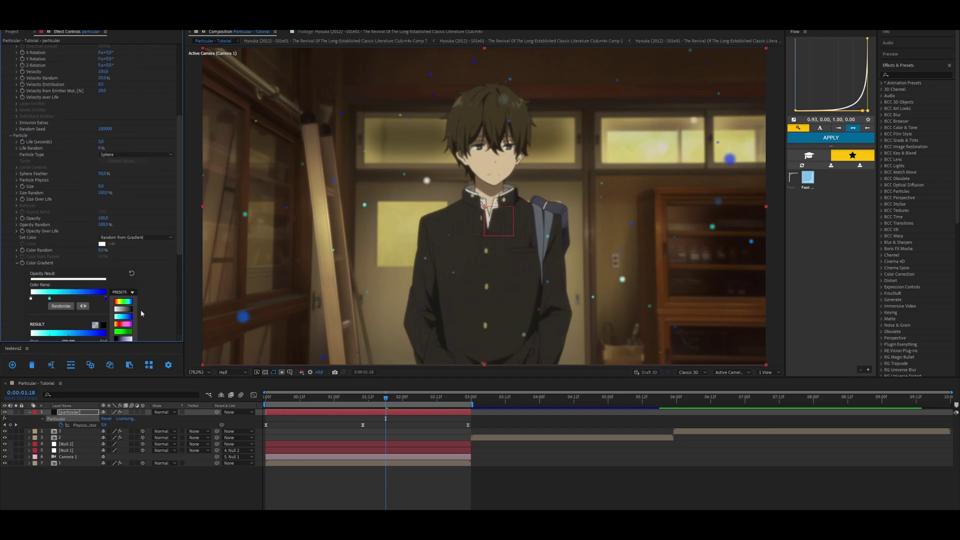
pyautogui.doubleClick(106, 298)
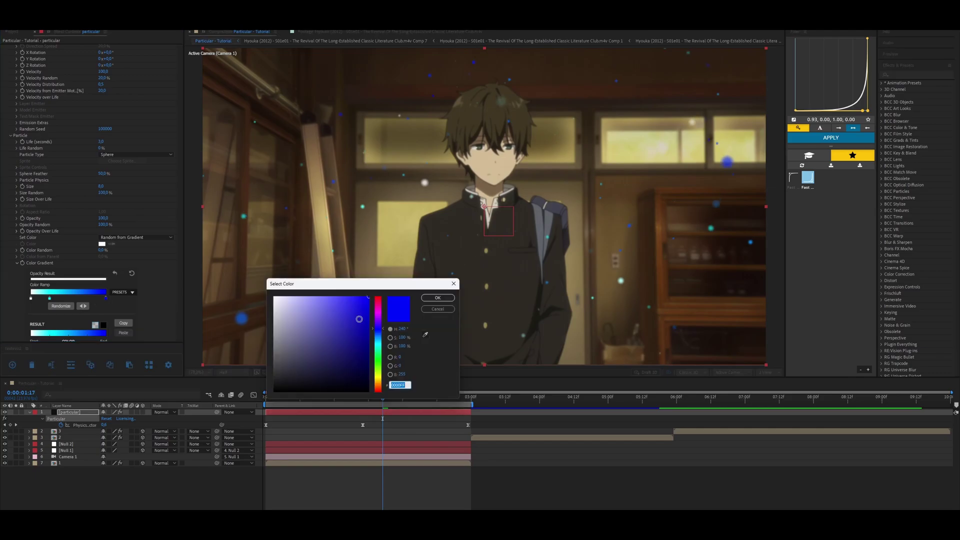
pyautogui.click(377, 312)
pyautogui.click(330, 298)
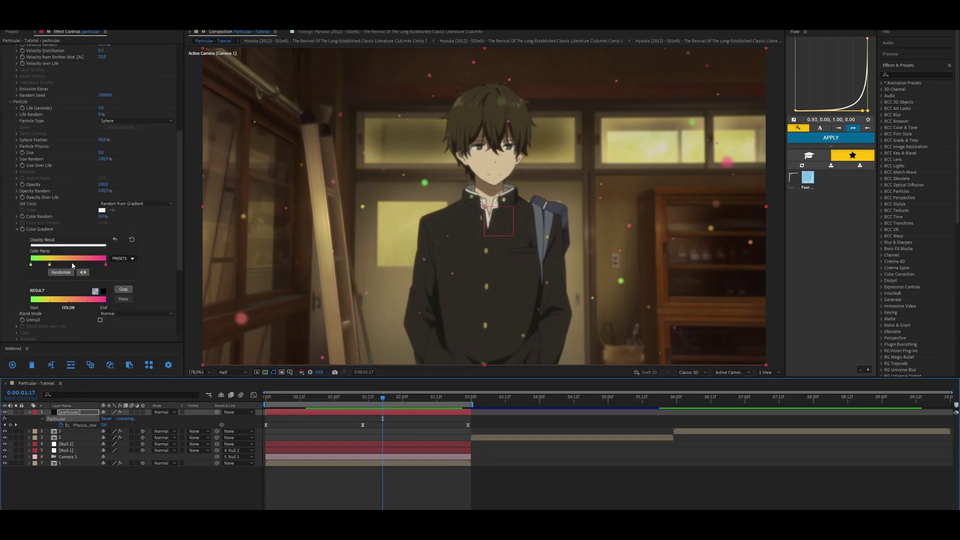
# Step: Set the particular layer's blending mode to Add
pyautogui.click(160, 412)
pyautogui.click(170, 156)
pyautogui.click(166, 412)
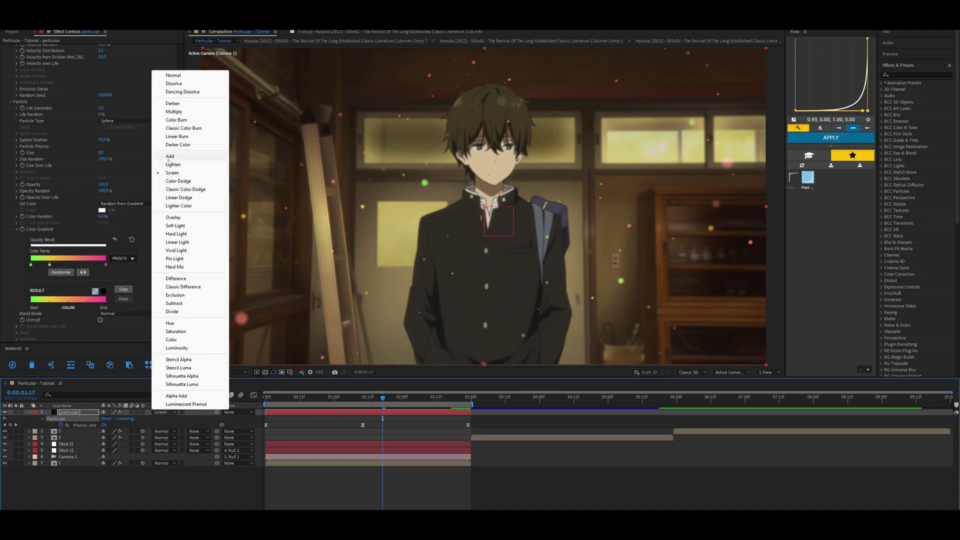
pyautogui.click(170, 156)
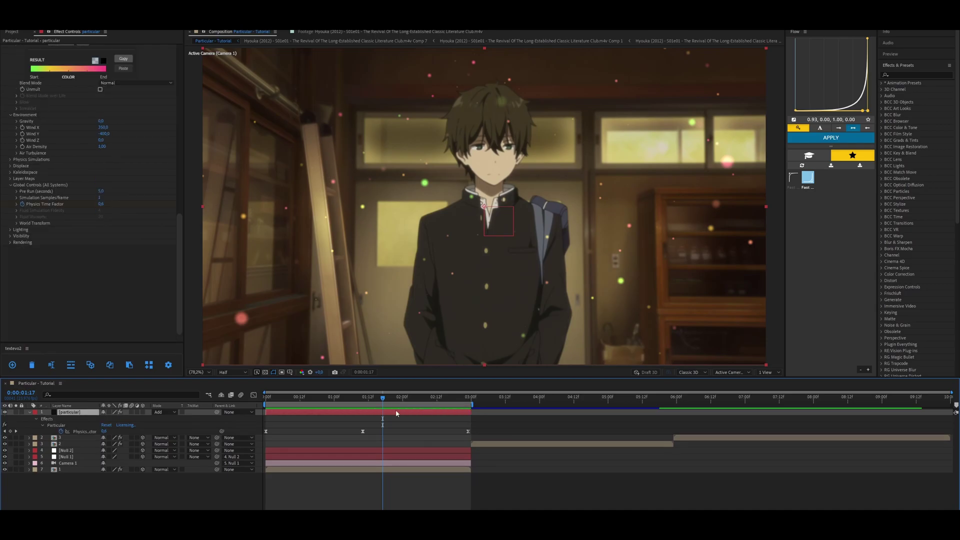
# Step: Apply Deep Glow to the particular layer and preview the glowing particles over the clip
pyautogui.hotkey('ctrl', 'space')
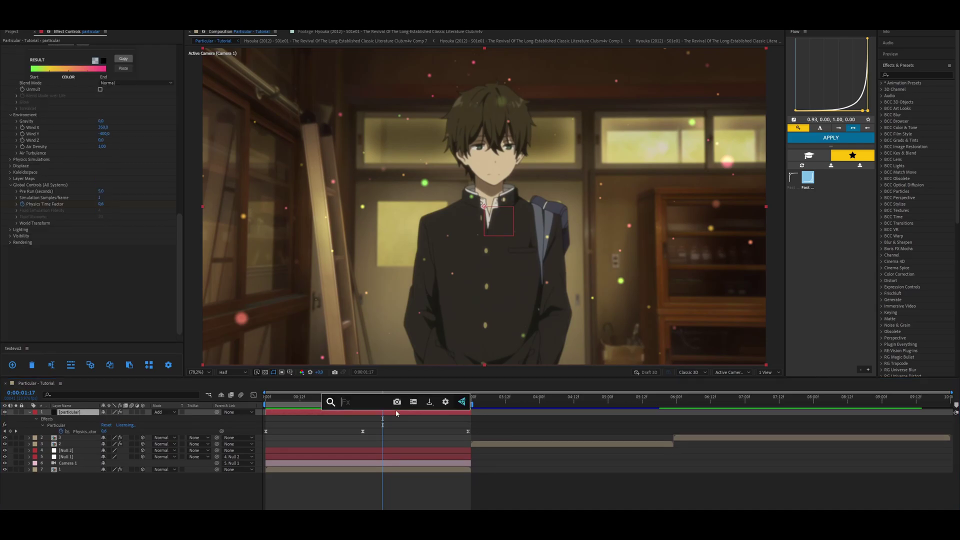
pyautogui.write('deep')
pyautogui.press('Return')
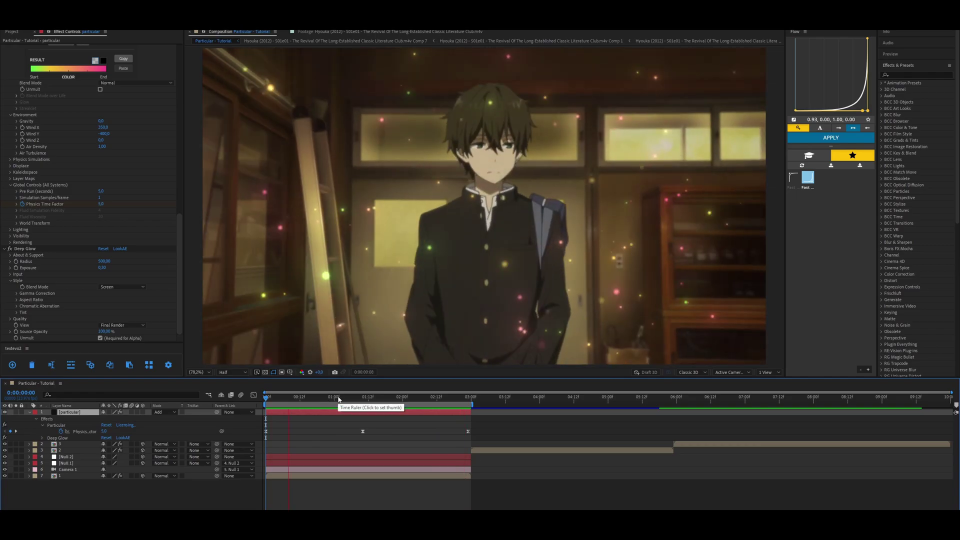
pyautogui.moveTo(345, 400); pyautogui.dragTo(364, 400)
pyautogui.press('space')
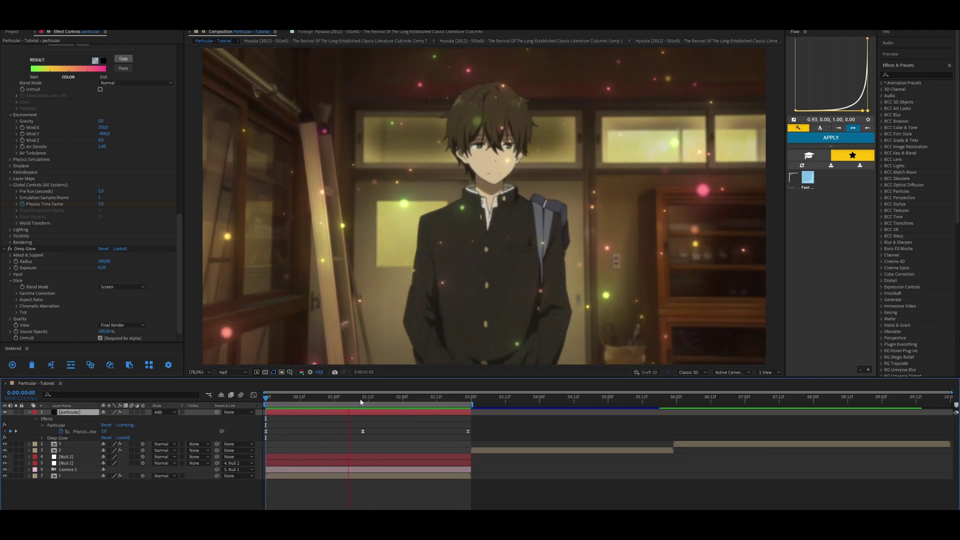
# Step: At 0:00:01:13, create a comp-size dark gray solid above the particular layer and hide it
pyautogui.click(371, 399)
pyautogui.hotkey('ctrl', 'y')
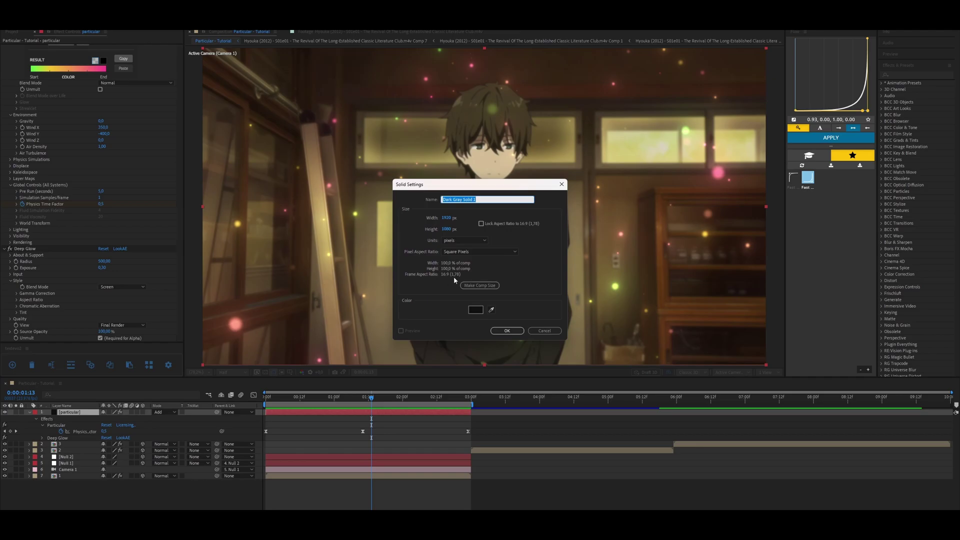
pyautogui.click(507, 331)
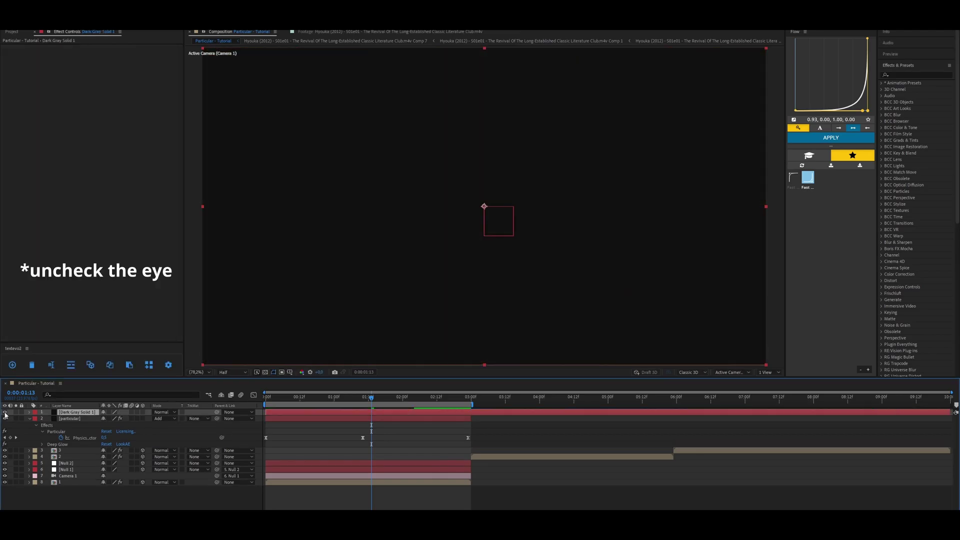
pyautogui.click(5, 411)
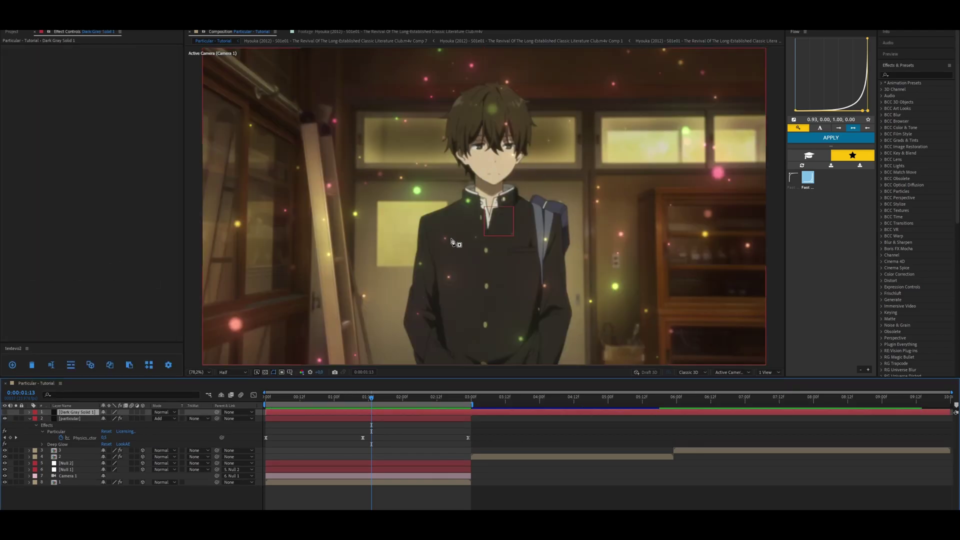
# Step: Draw a closed mask on the dark gray solid loosely following the character's outline from head to below the frame
pyautogui.moveTo(450, 242); pyautogui.dragTo(440, 218)
pyautogui.click(397, 348)
pyautogui.click(396, 316)
pyautogui.click(389, 288)
pyautogui.click(392, 265)
pyautogui.click(397, 225)
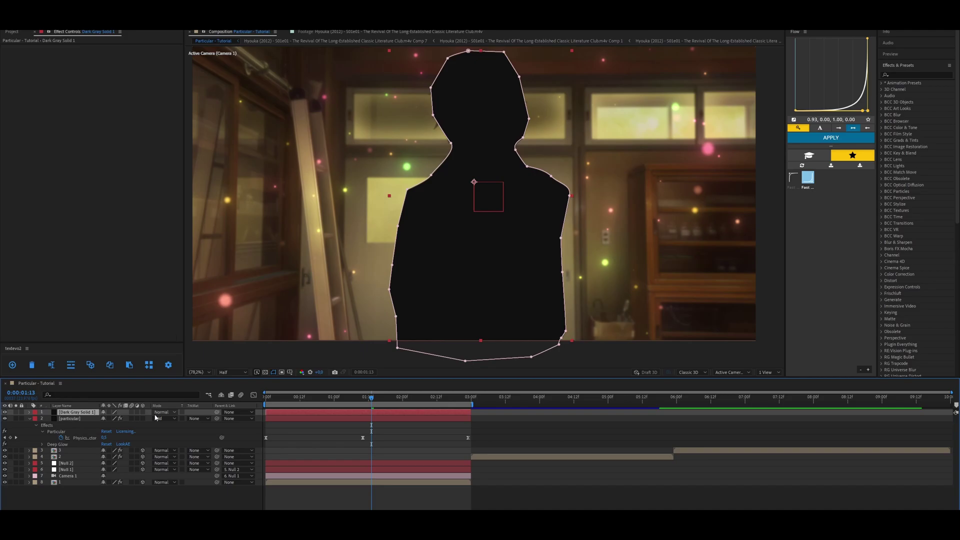
# Step: Set the particular layer's track matte to Alpha Inverted Matte using the dark gray solid
pyautogui.click(196, 420)
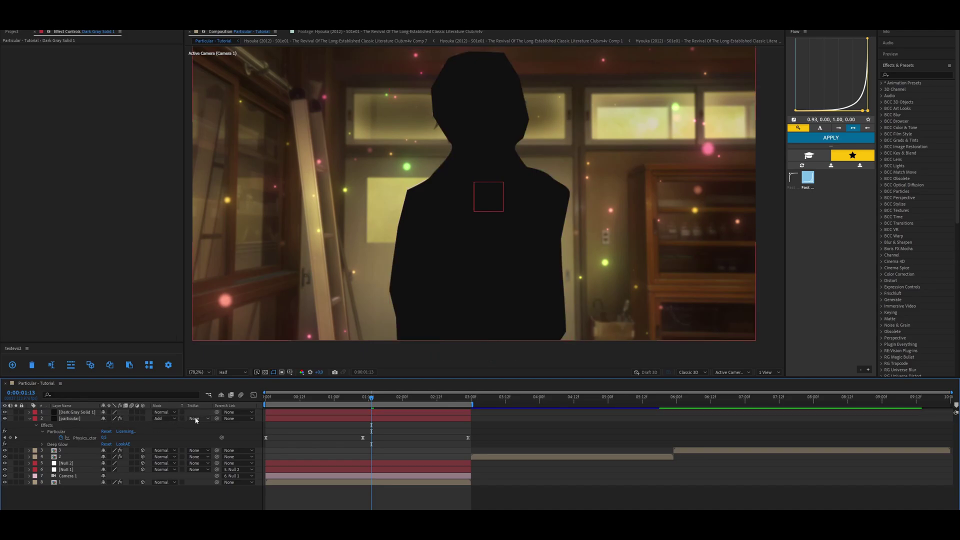
pyautogui.click(194, 419)
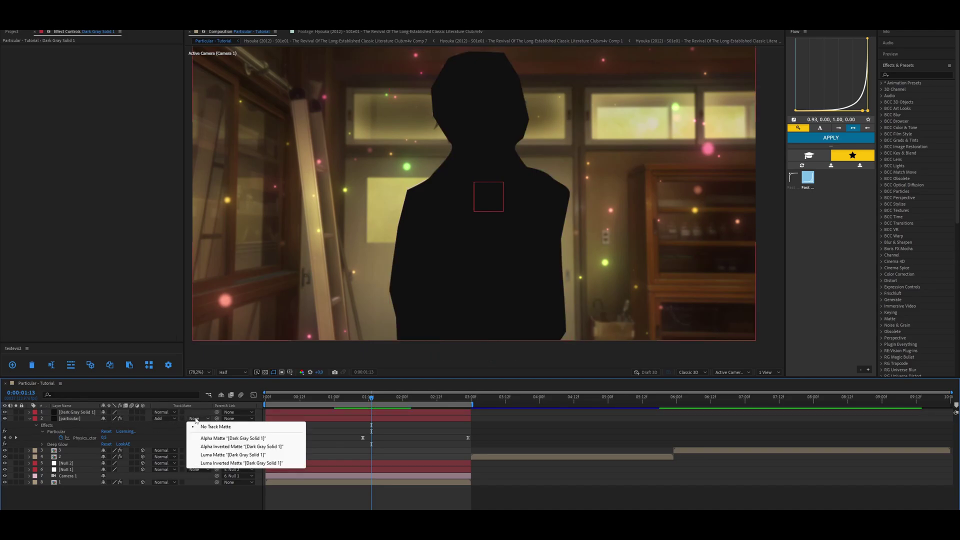
pyautogui.click(234, 448)
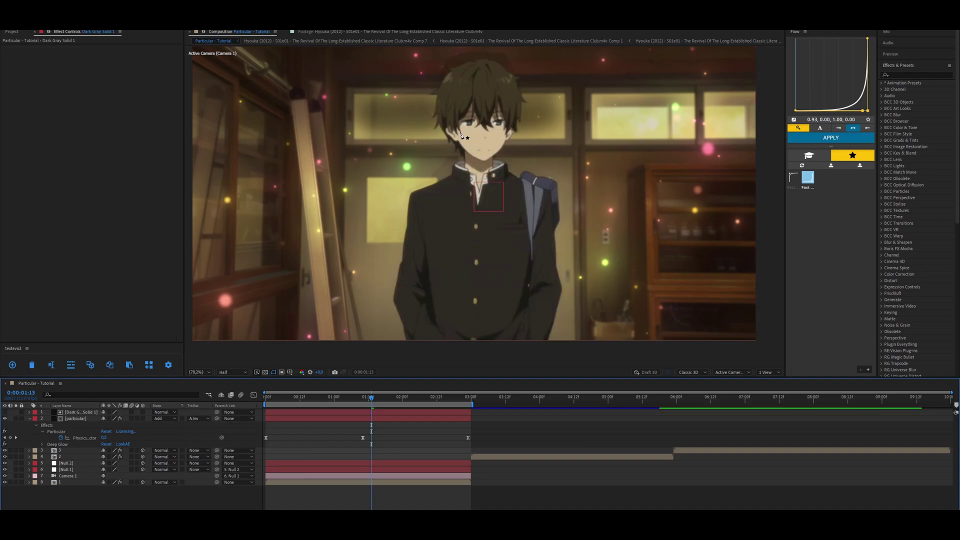
# Step: Set the Mask Feather of the dark gray solid's mask to 100 pixels
pyautogui.press('.')
pyautogui.press('.')
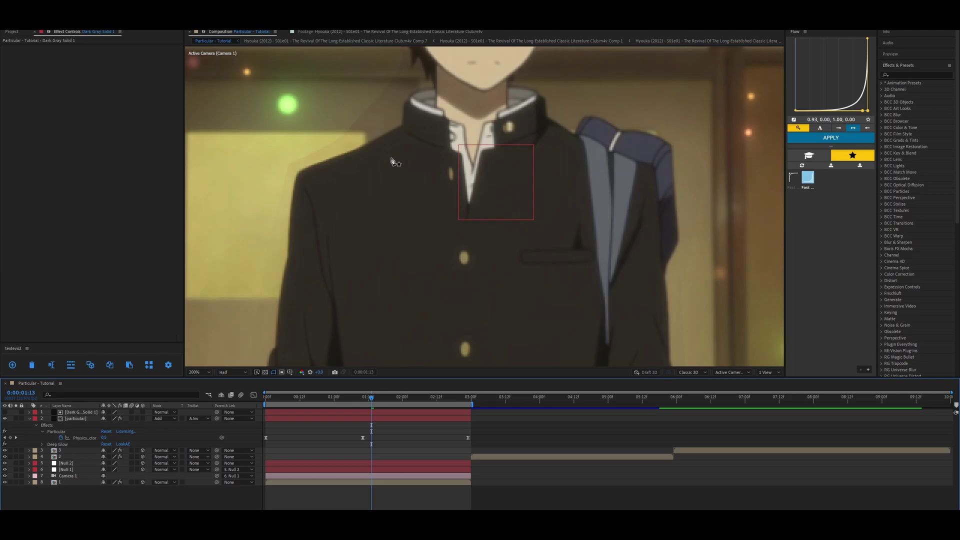
pyautogui.moveTo(390, 160); pyautogui.dragTo(425, 251)
pyautogui.press(',')
pyautogui.click(78, 419)
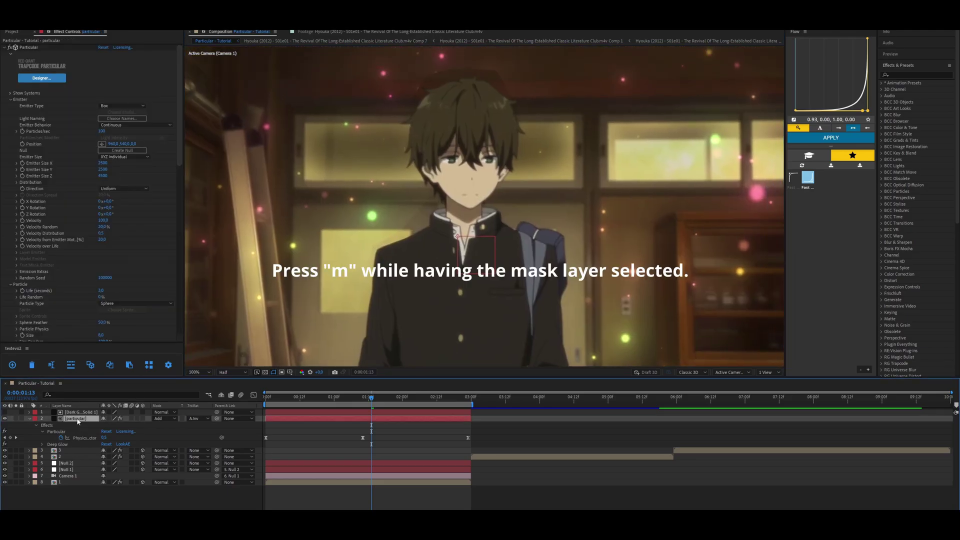
pyautogui.press('m')
pyautogui.click(74, 413)
pyautogui.press('m')
pyautogui.press('m')
pyautogui.press('m')
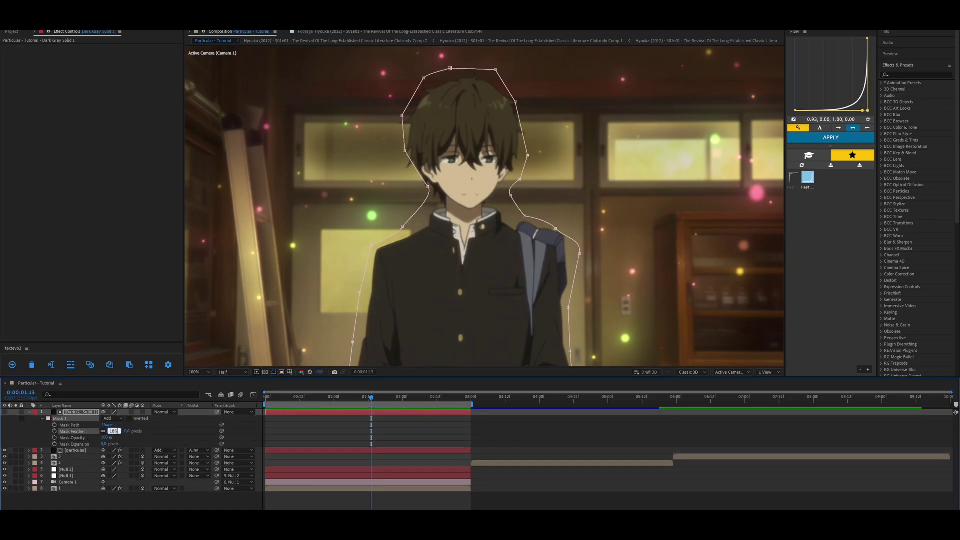
pyautogui.click(114, 431)
pyautogui.write('100')
pyautogui.press('Return')
pyautogui.press('F2')
# Step: Fit the whole composition in view and preview the particles masked out around the character
pyautogui.scroll(-1, 441, 200)
pyautogui.scroll(1, 466, 207)
pyautogui.scroll(-2, 452, 242)
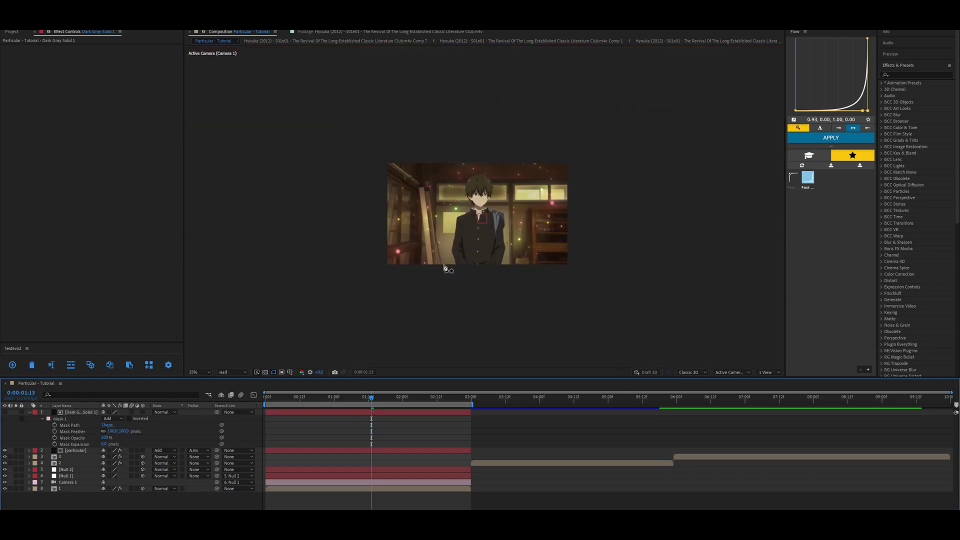
pyautogui.click(207, 372)
pyautogui.click(206, 387)
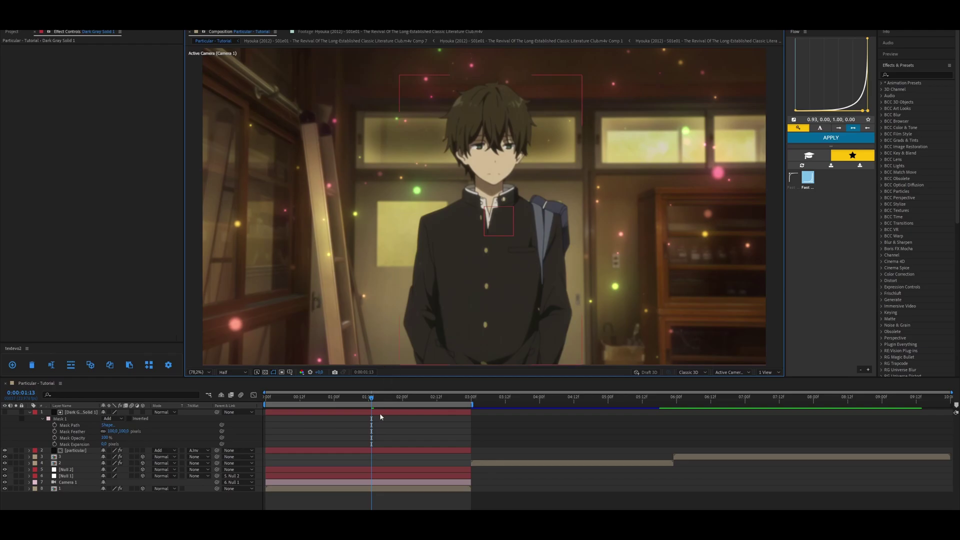
pyautogui.press('space')
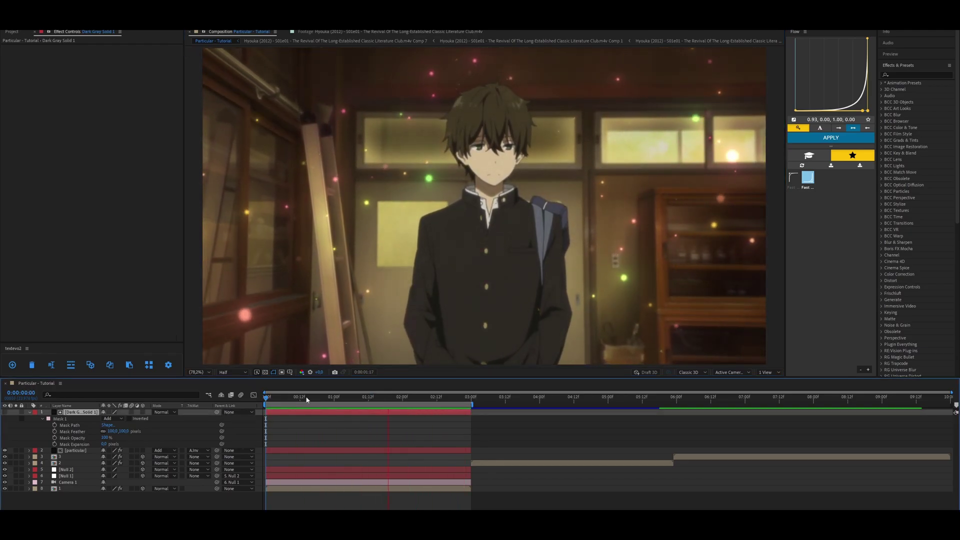
pyautogui.press('space')
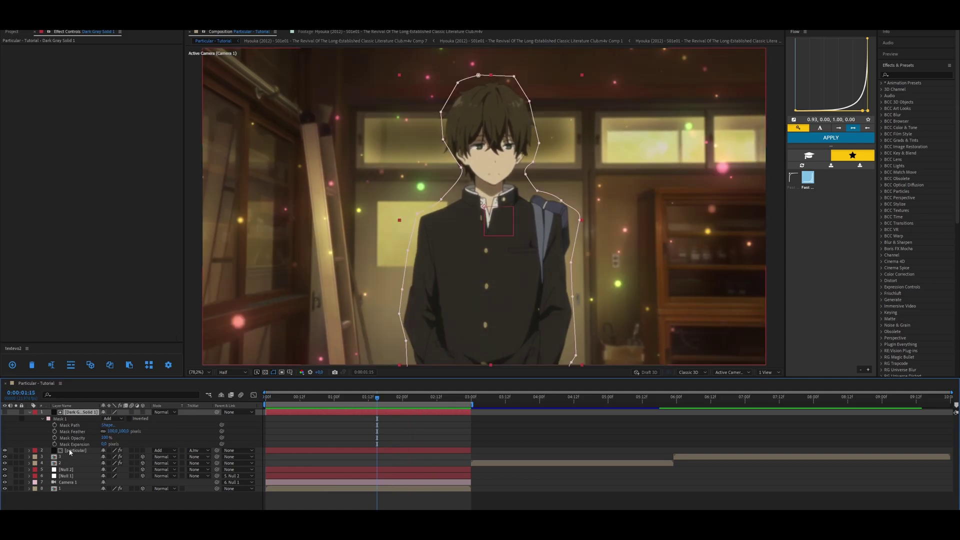
# Step: Change the particular layer's Random Seed to vary the particle arrangement and preview the result
pyautogui.click(70, 450)
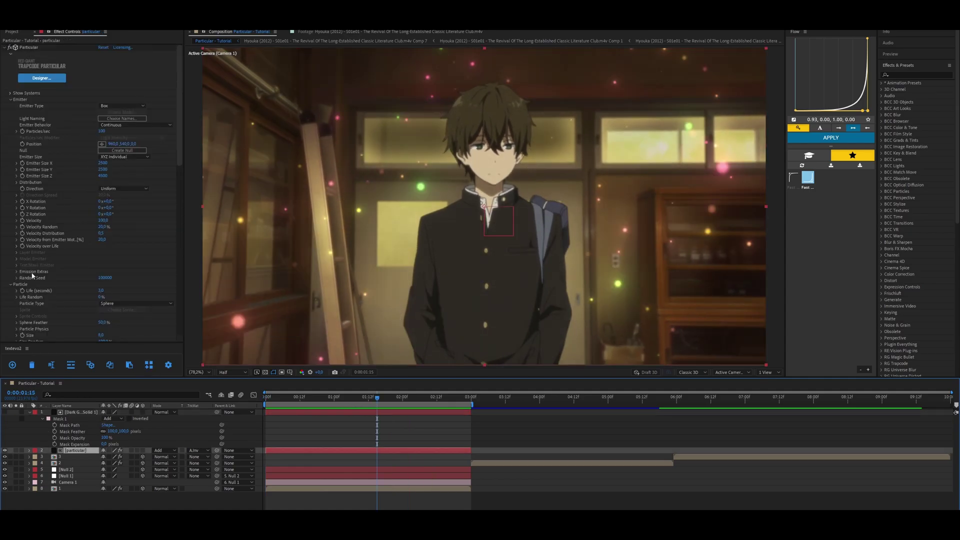
pyautogui.moveTo(103, 278); pyautogui.dragTo(107, 277)
pyautogui.press('space')
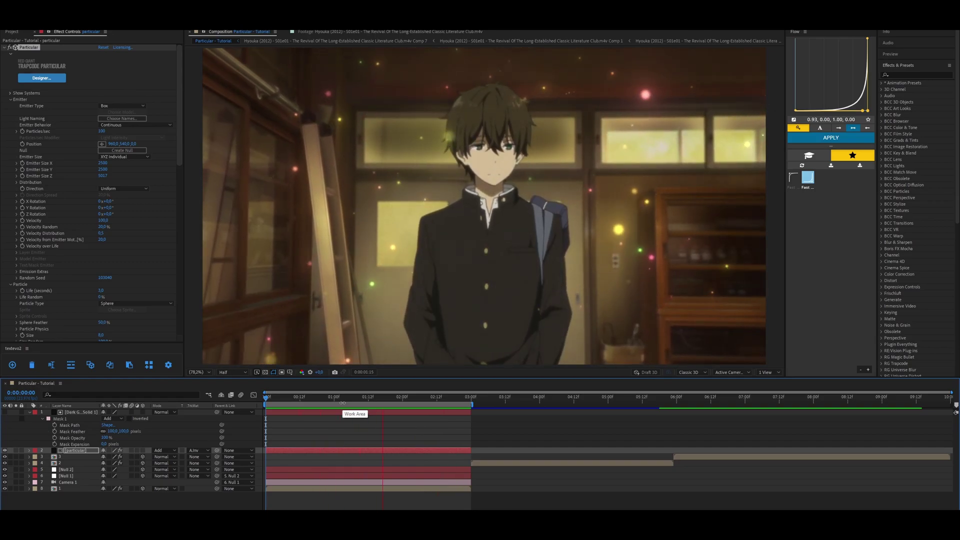
pyautogui.press('space')
pyautogui.moveTo(356, 397)
pyautogui.mouseDown()
pyautogui.moveTo(399, 396)
pyautogui.moveTo(363, 396)
pyautogui.mouseUp()
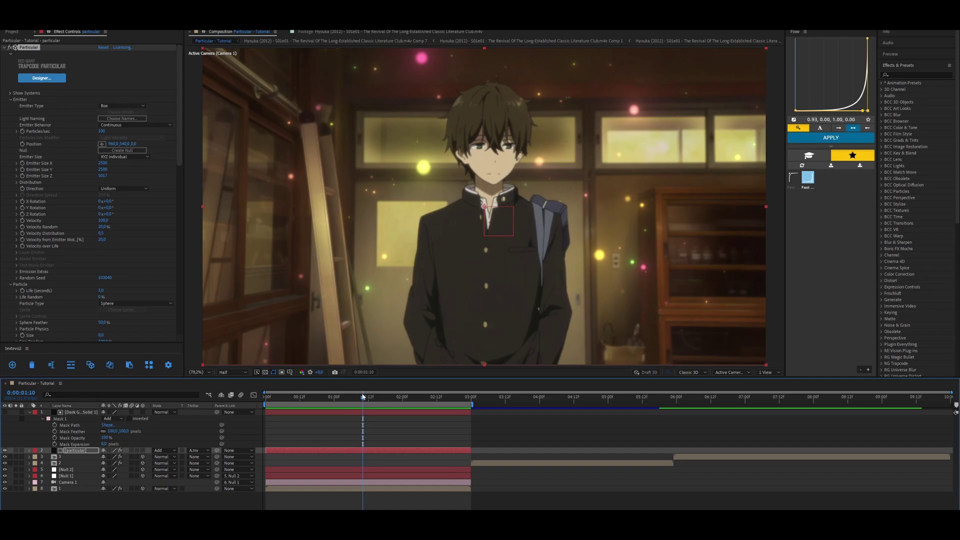
# Step: Apply the Color Balance (HLS) effect to the particular layer with the time at the composition's start
pyautogui.press('Home')
pyautogui.hotkey('ctrl', 'space')
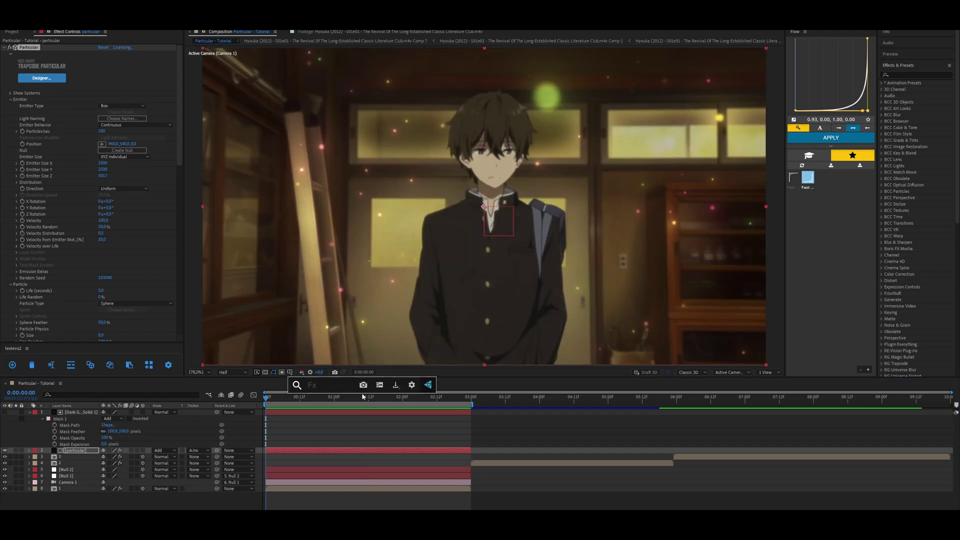
pyautogui.write('color ba')
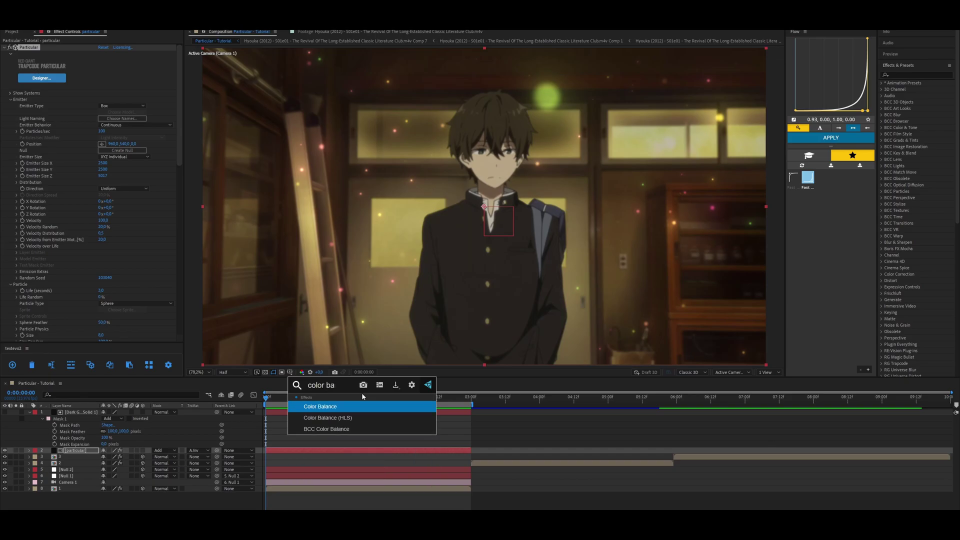
pyautogui.press('Down')
pyautogui.press('Return')
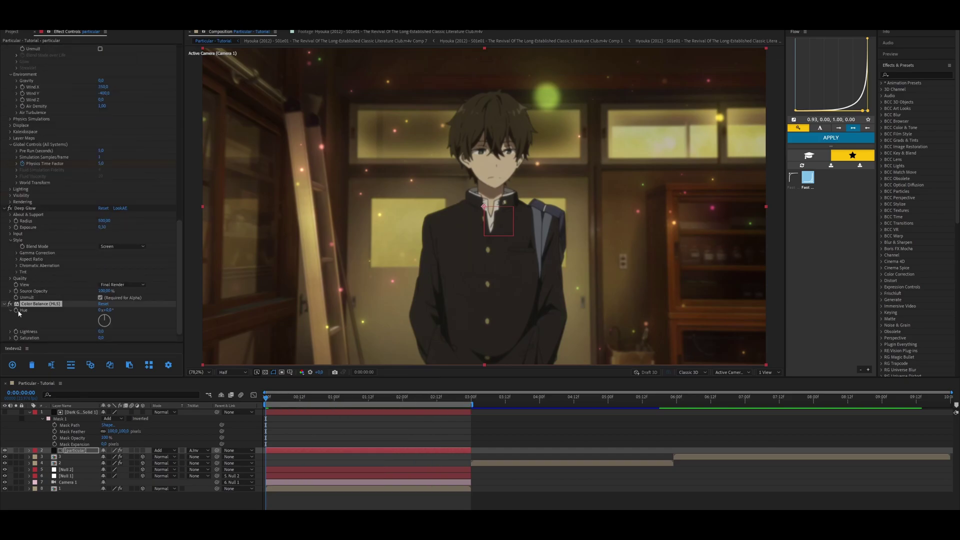
# Step: Animate the Color Balance (HLS) Hue from 0° at the start to a rotated hue at 0:00:02:23, and preview the color shift
pyautogui.press('u')
pyautogui.press('o')
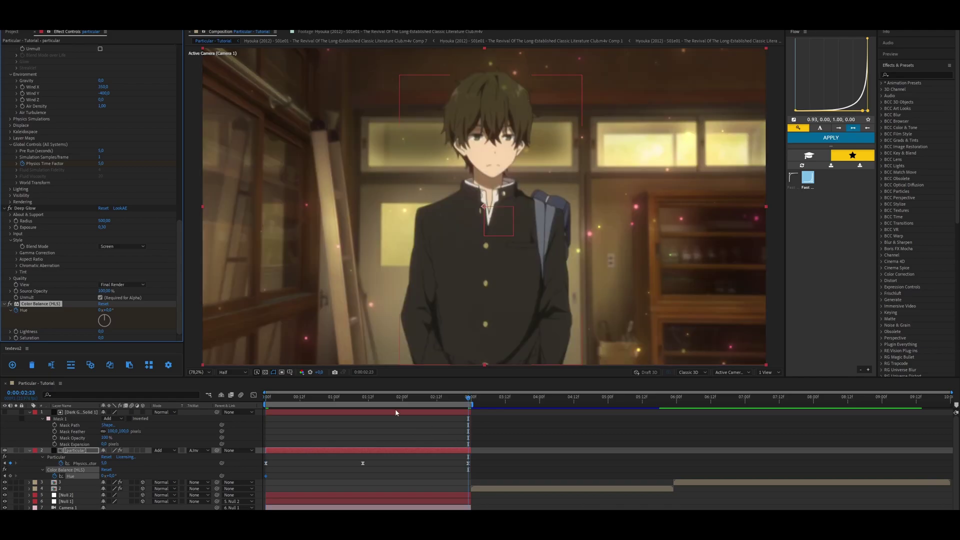
pyautogui.moveTo(118, 320); pyautogui.dragTo(101, 312)
pyautogui.click(175, 416)
pyautogui.press('Home')
pyautogui.press('space')
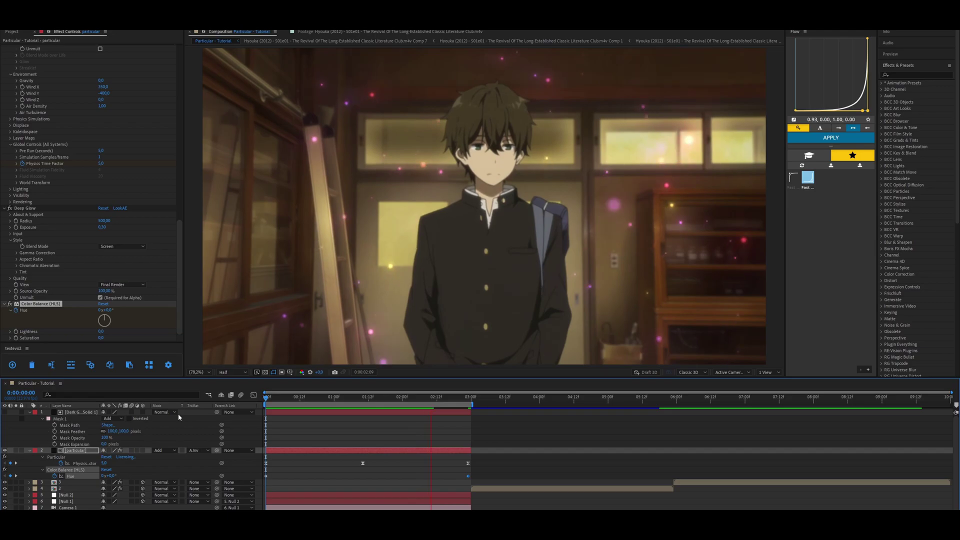
# Step: Try S_Mosaic on the particular layer with a higher Pixel Frequency, and remove the effect
pyautogui.click(371, 398)
pyautogui.hotkey('ctrl', 'space')
pyautogui.write('S')
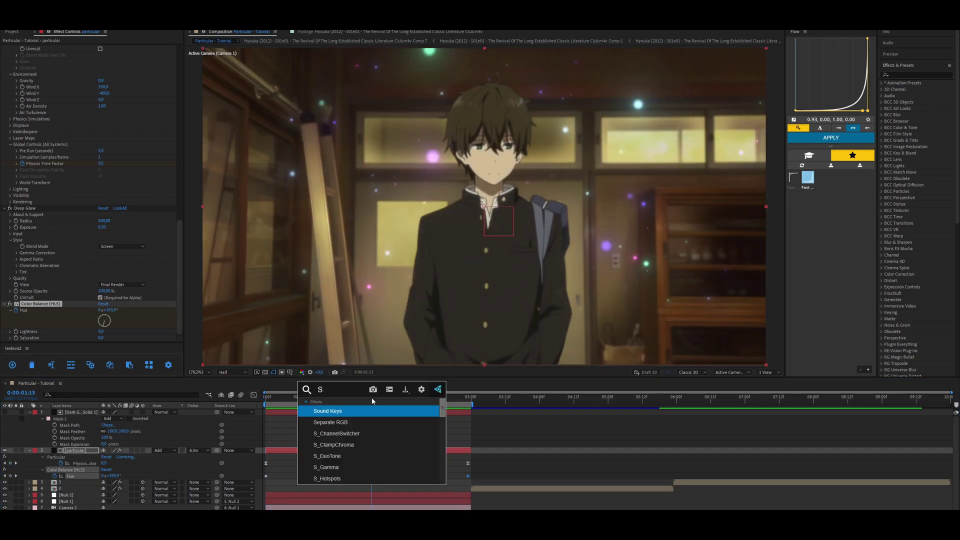
pyautogui.write('_mosaic')
pyautogui.press('Return')
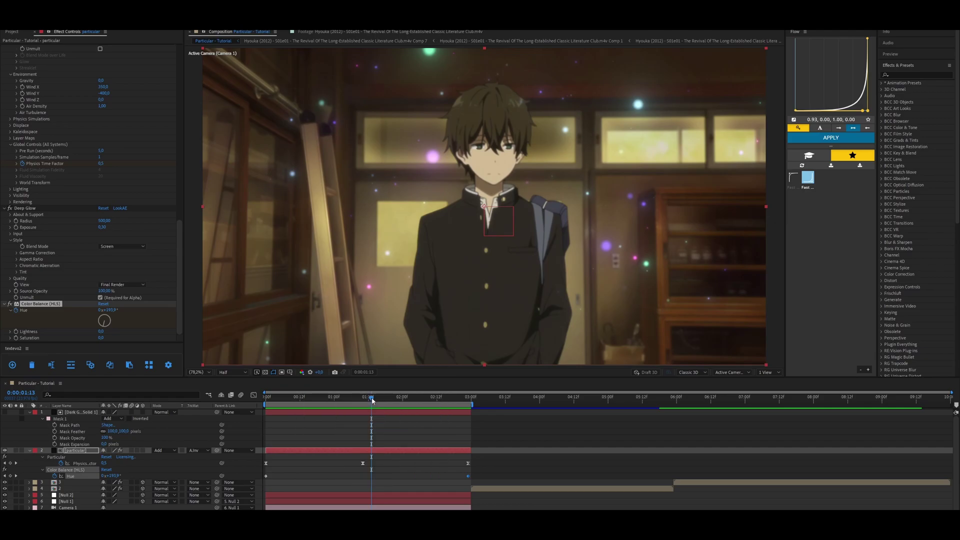
pyautogui.scroll(-3, 80, 240)
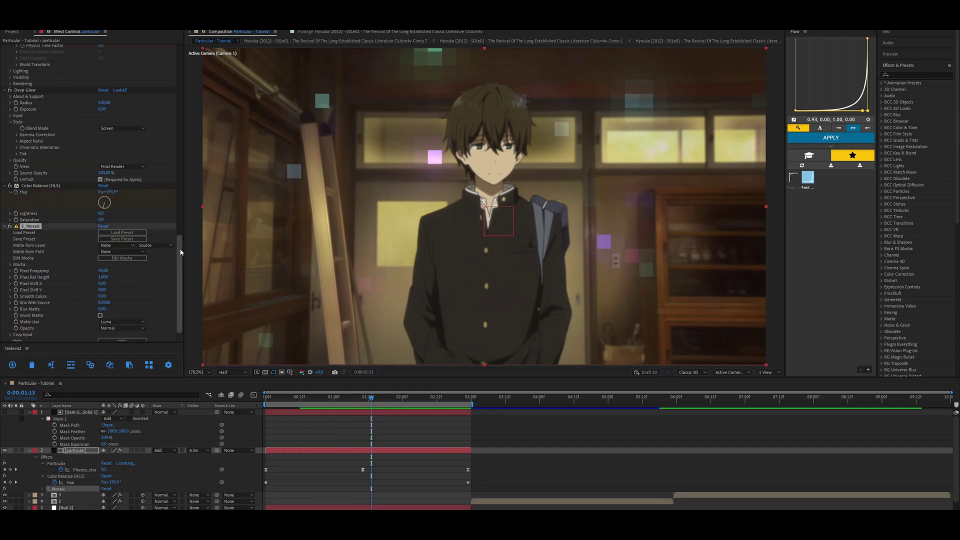
pyautogui.moveTo(102, 271); pyautogui.dragTo(123, 268)
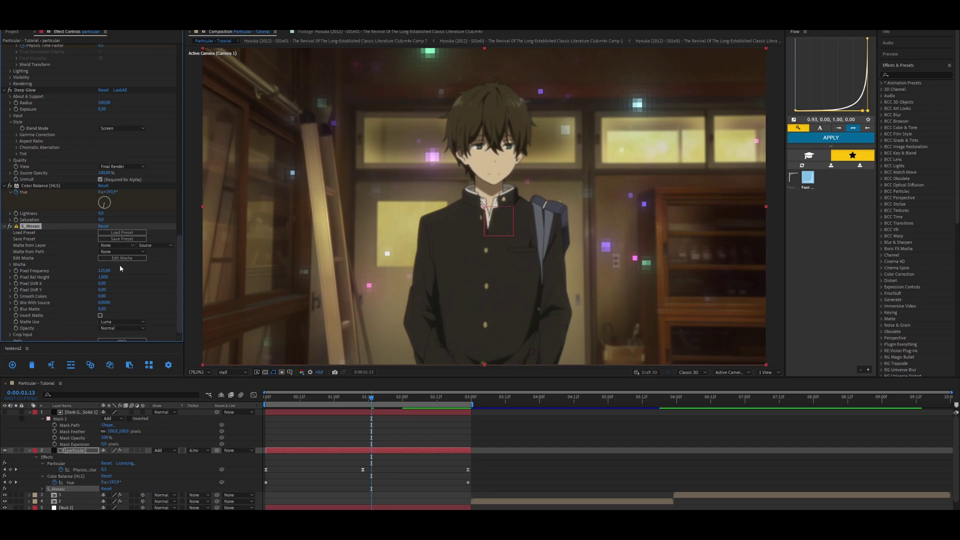
pyautogui.press('Delete')
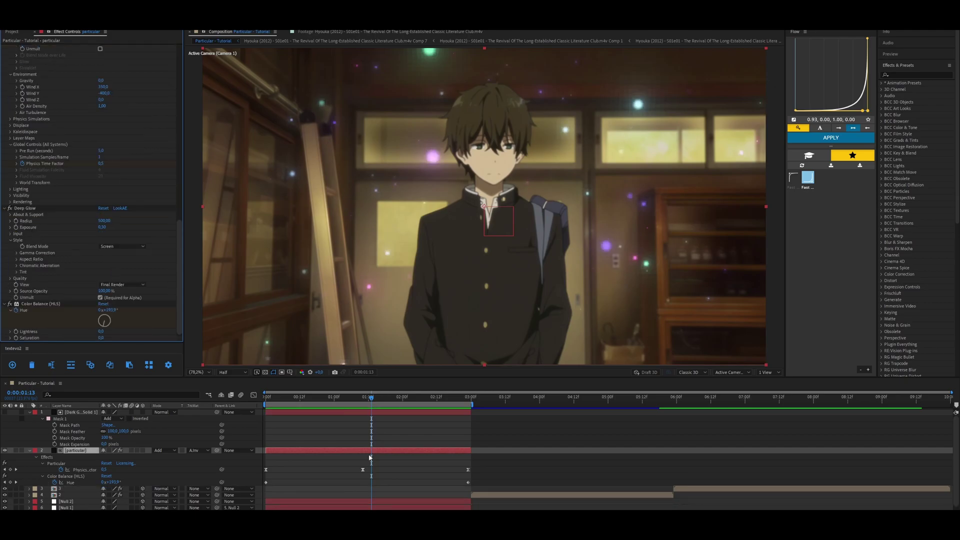
# Step: Apply Mosaic to the particular layer with Sharp Colors on, 197 horizontal blocks and 250 vertical blocks
pyautogui.hotkey('ctrl', 'space')
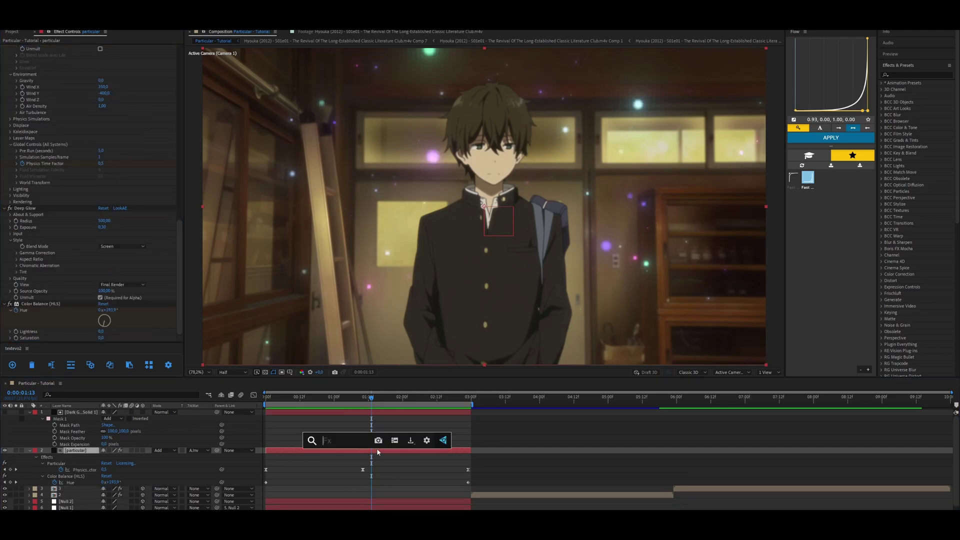
pyautogui.write('mos')
pyautogui.click(377, 448)
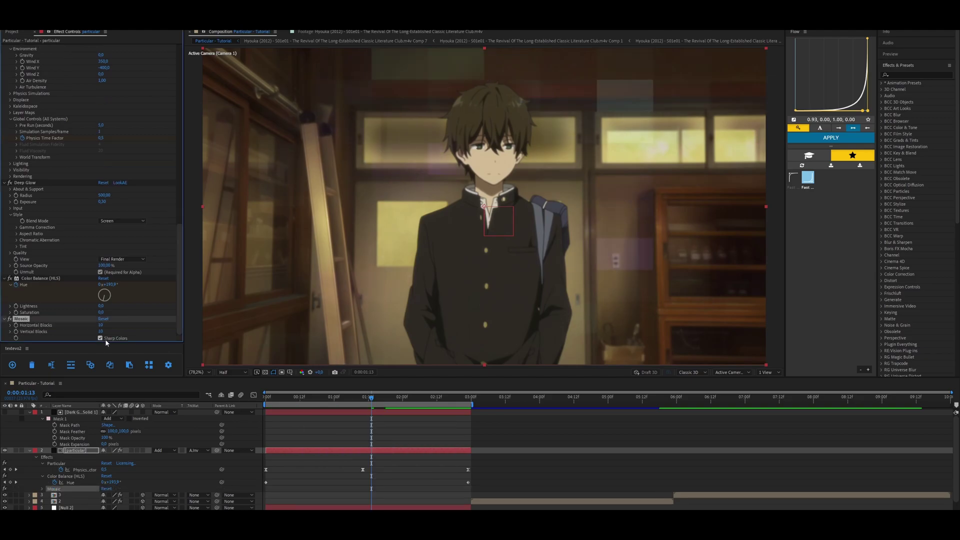
pyautogui.write('197')
pyautogui.press('Return')
pyautogui.click(100, 332)
pyautogui.write('250')
pyautogui.press('Return')
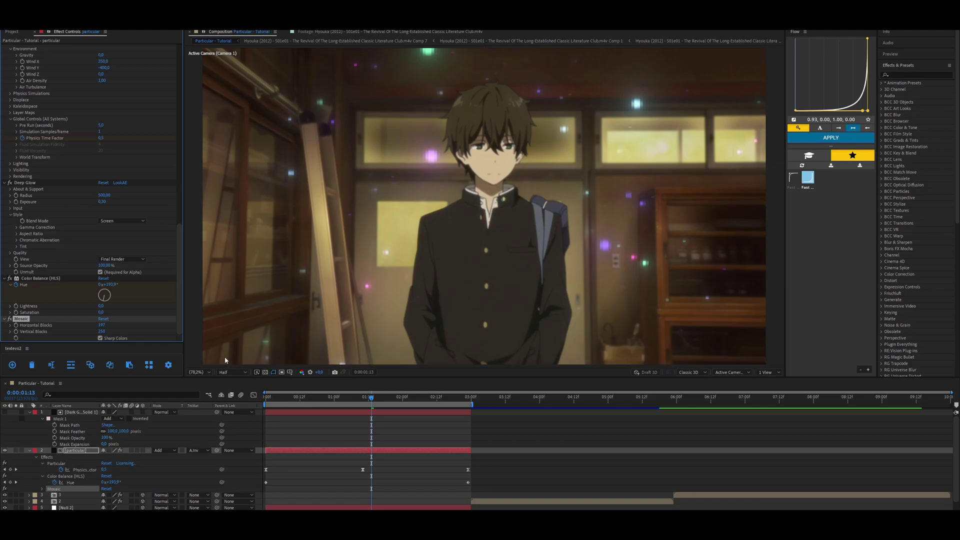
# Step: Preview the pixelated particles and delete the Mosaic effect from the particular layer
pyautogui.press('space')
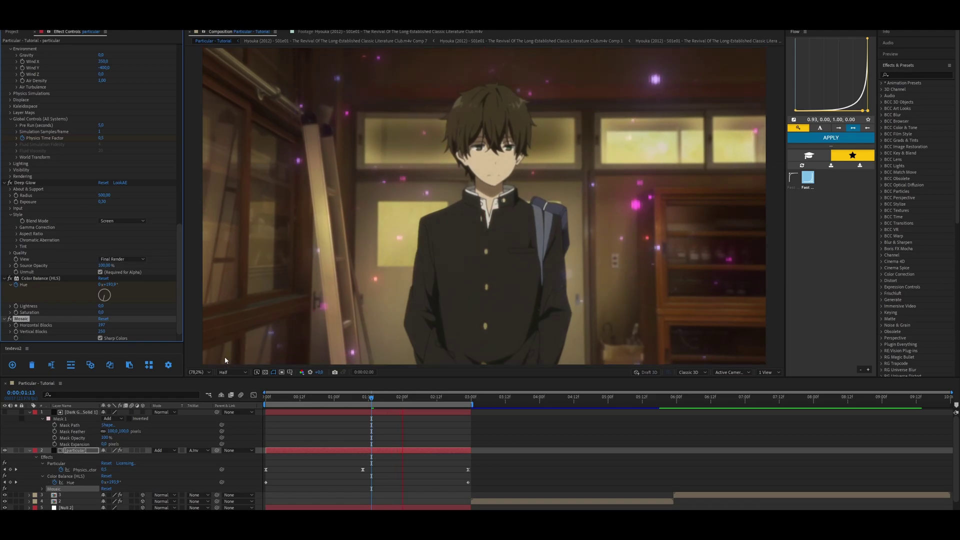
pyautogui.click(367, 400)
pyautogui.press('Delete')
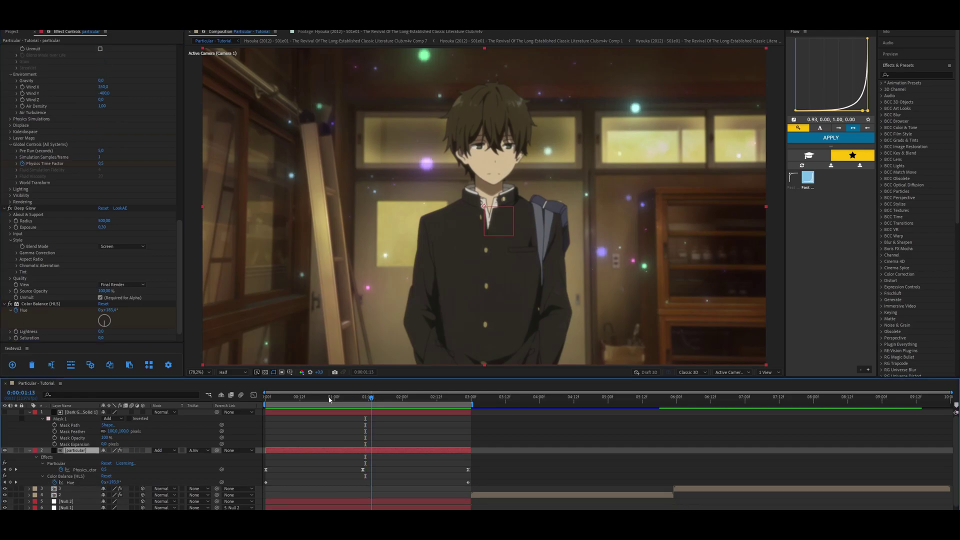
# Step: Preview the hue-shifting particles from the start of the composition
pyautogui.press('Home')
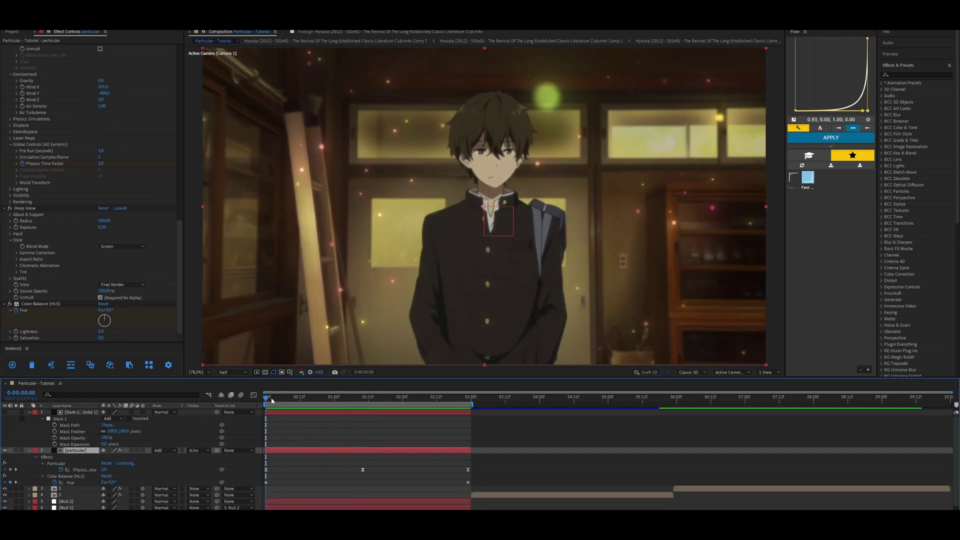
pyautogui.press('space')
pyautogui.click(354, 398)
# Step: Collapse the properties of the particular and mask solid layers and move both below Camera 1, directly above clip 1
pyautogui.press('u')
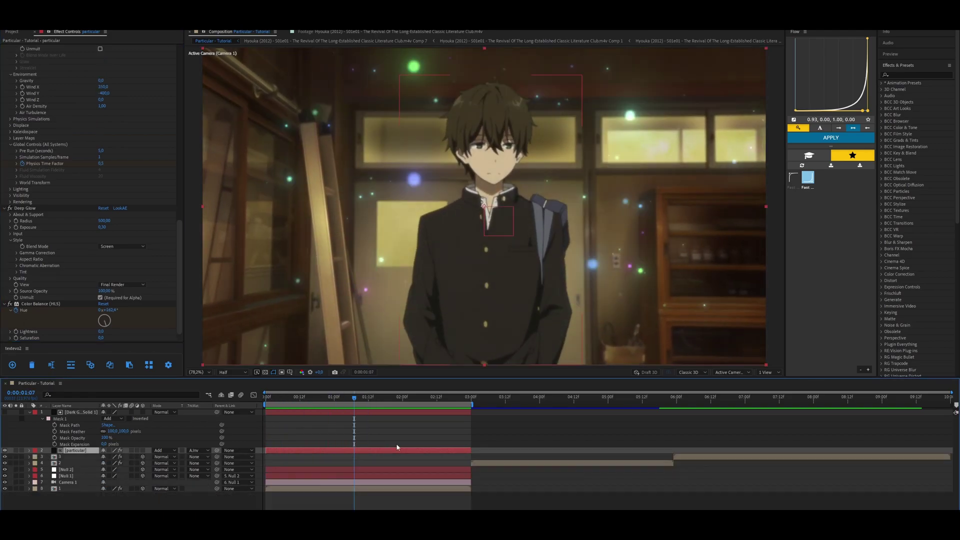
pyautogui.click(381, 412)
pyautogui.press('u')
pyautogui.click(77, 418)
pyautogui.keyDown('shift'); pyautogui.click(79, 412); pyautogui.keyUp('shift')
pyautogui.moveTo(77, 418); pyautogui.dragTo(76, 452)
# Step: Separate the dimensions of Null 1's Position property
pyautogui.click(332, 433)
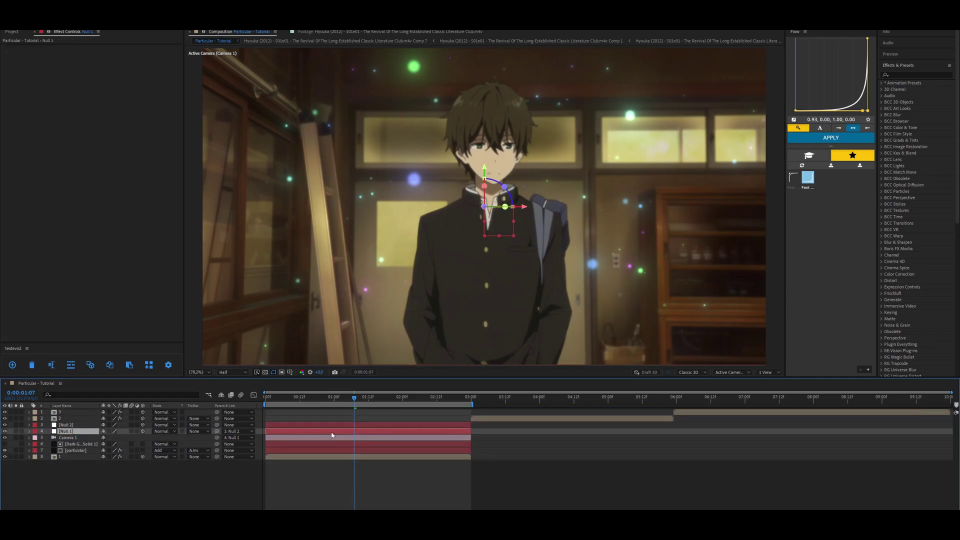
pyautogui.press('p')
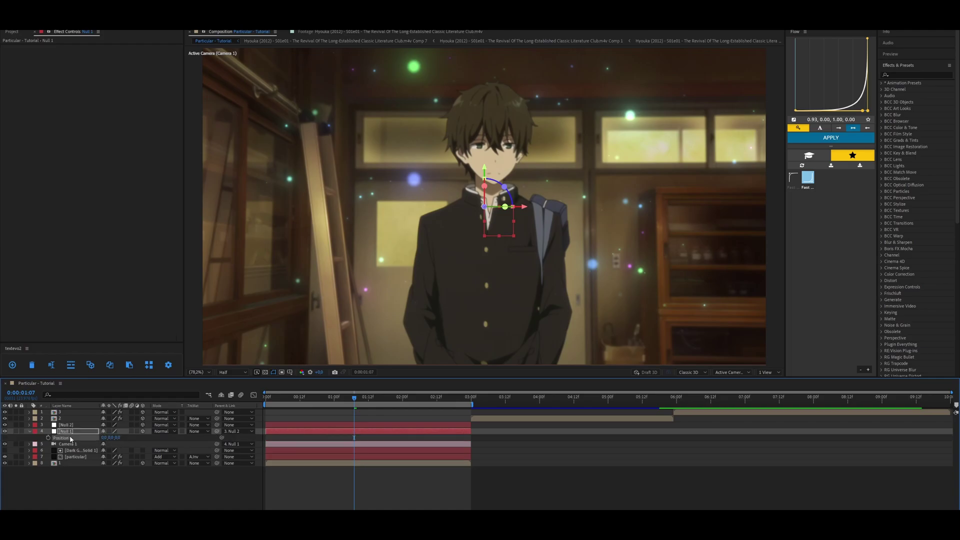
pyautogui.rightClick(70, 439)
pyautogui.click(95, 342)
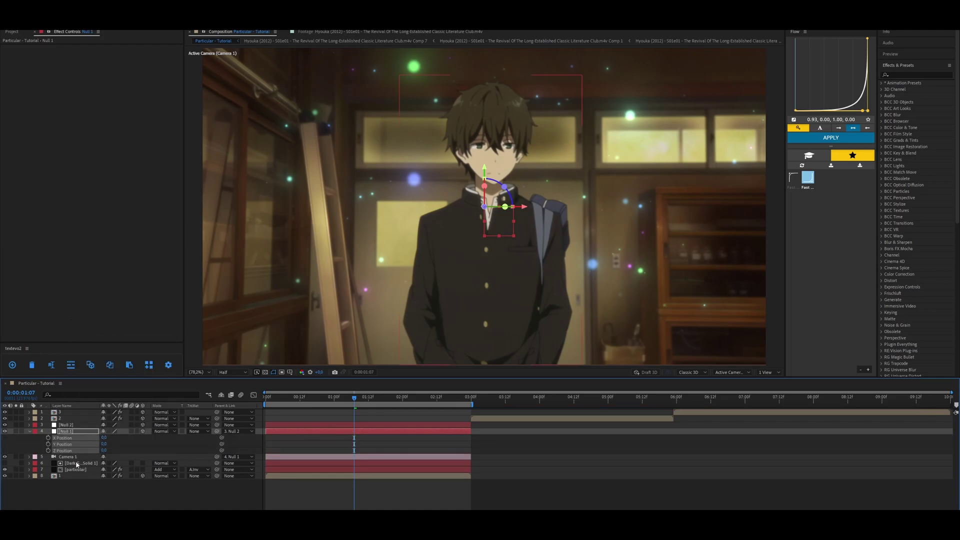
# Step: Animate Null 1's Z Position from about 1350 at the start to 0 at 0:00:02:23
pyautogui.click(56, 457)
pyautogui.hotkey('ctrl', 'Up')
pyautogui.press('Home')
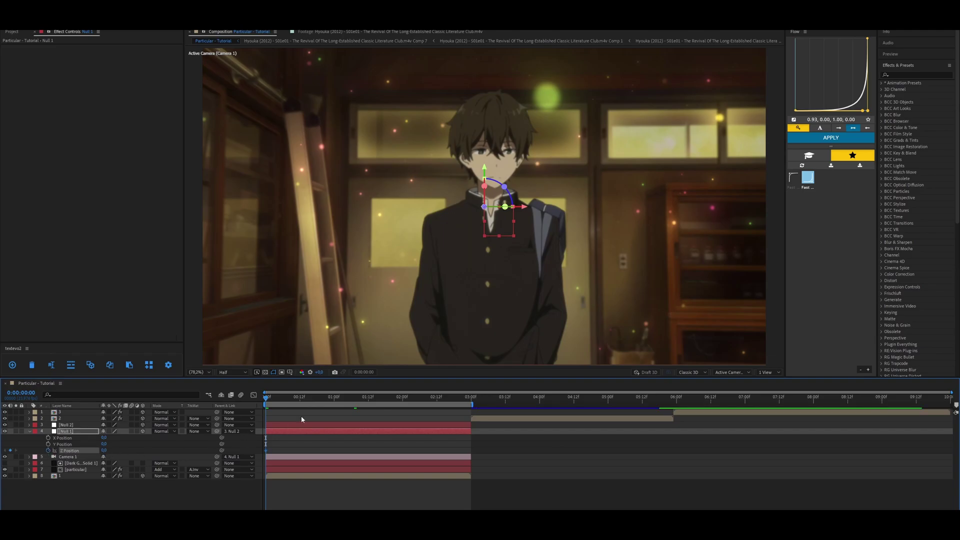
pyautogui.moveTo(103, 450); pyautogui.dragTo(157, 450)
pyautogui.click(107, 450)
pyautogui.write('2000')
pyautogui.press('Return')
pyautogui.moveTo(89, 453); pyautogui.dragTo(1, 451)
pyautogui.press('o')
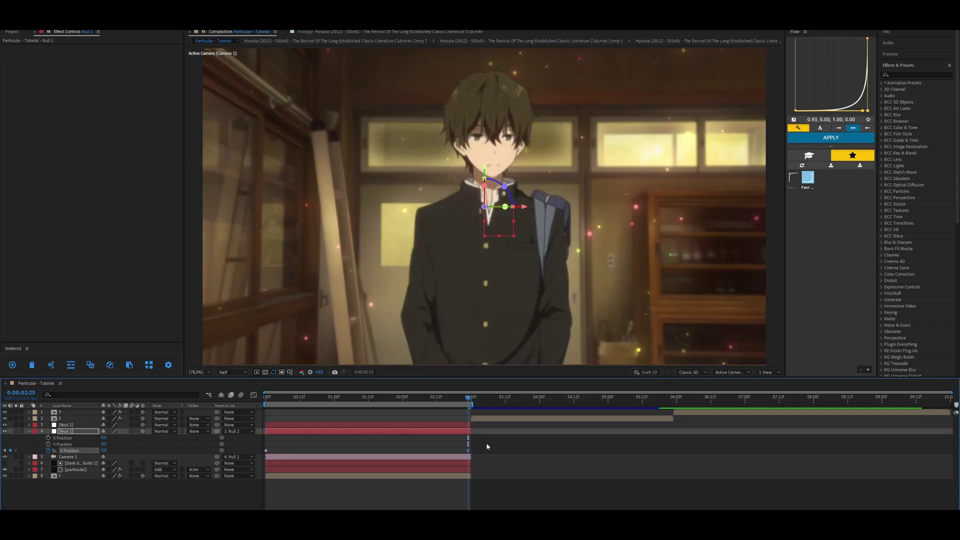
# Step: Ease Null 1's Z Position keyframes and shape the value curve so the move starts fast and settles very slowly
pyautogui.moveTo(488, 446); pyautogui.dragTo(230, 452)
pyautogui.click(254, 395)
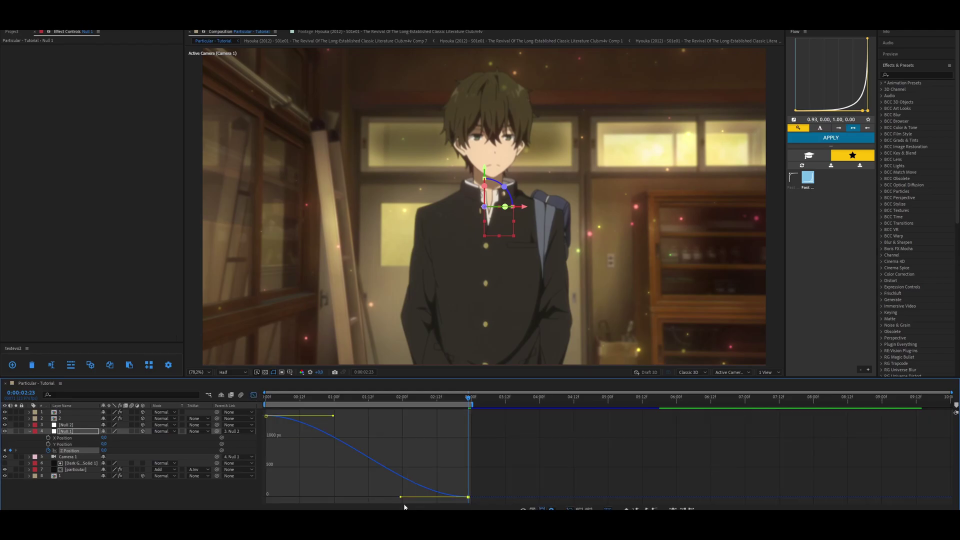
pyautogui.moveTo(399, 498); pyautogui.dragTo(221, 499)
pyautogui.click(253, 396)
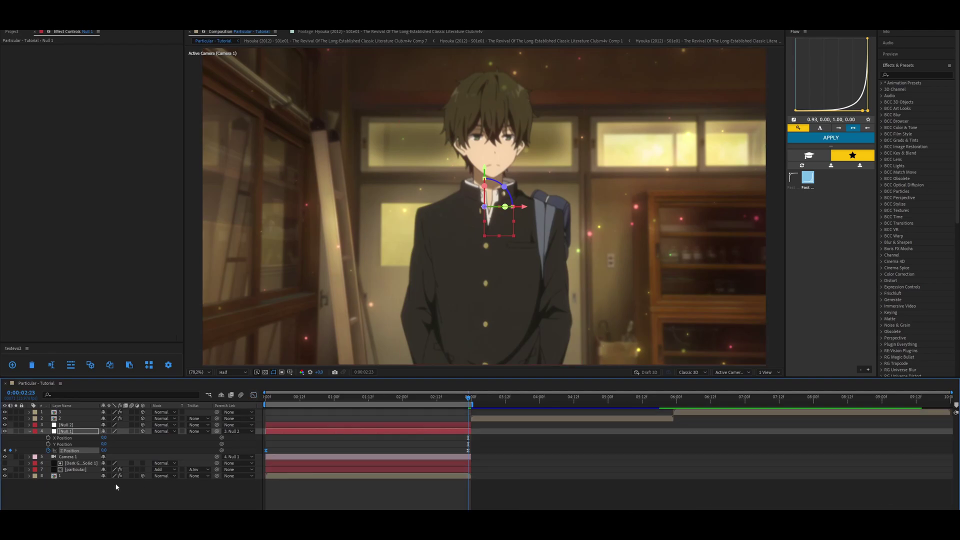
# Step: Enable motion blur on the particular layer and preview the camera move with the particles
pyautogui.click(131, 471)
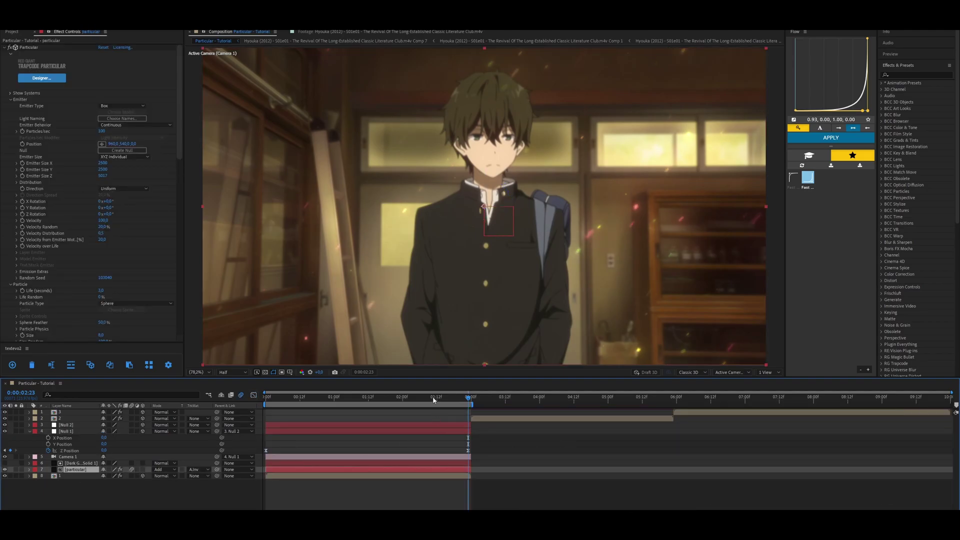
pyautogui.press('space')
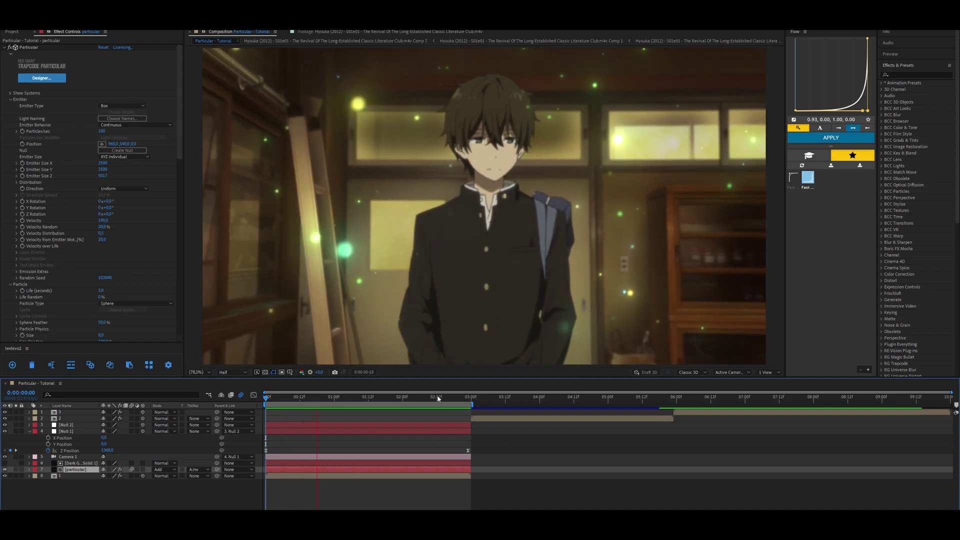
pyautogui.moveTo(436, 399); pyautogui.dragTo(656, 397)
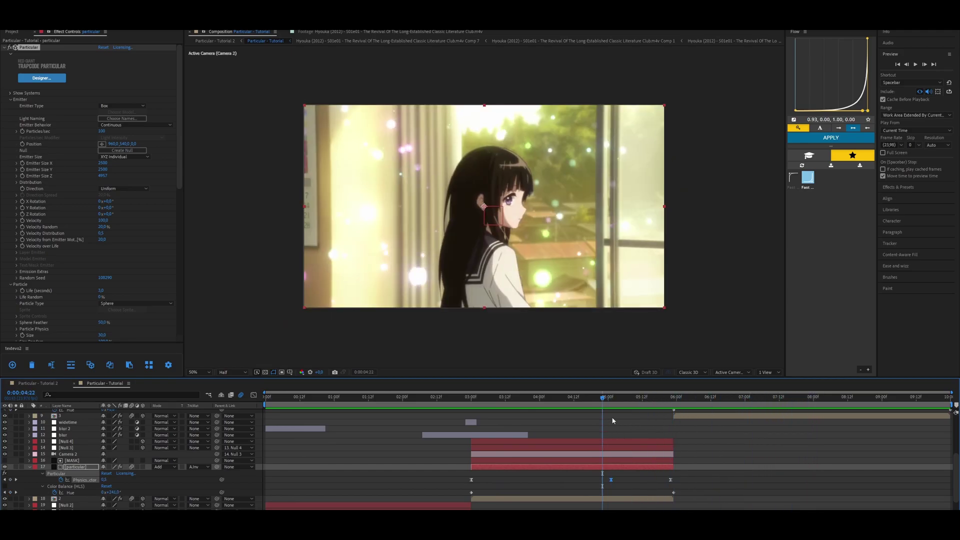
# Step: Inspect the mask layers used for the second and third clips in the finished composition
pyautogui.click(75, 460)
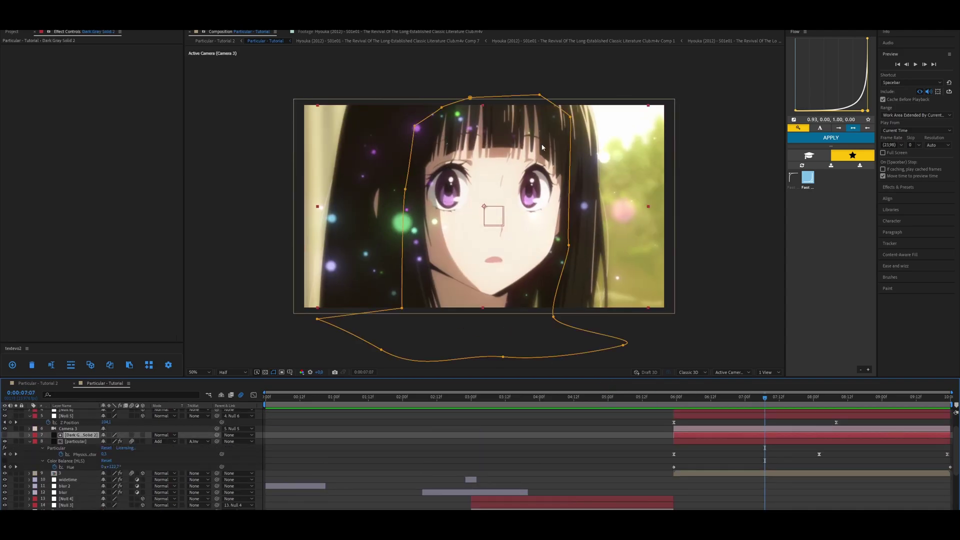
pyautogui.scroll(-5, 585, 395)
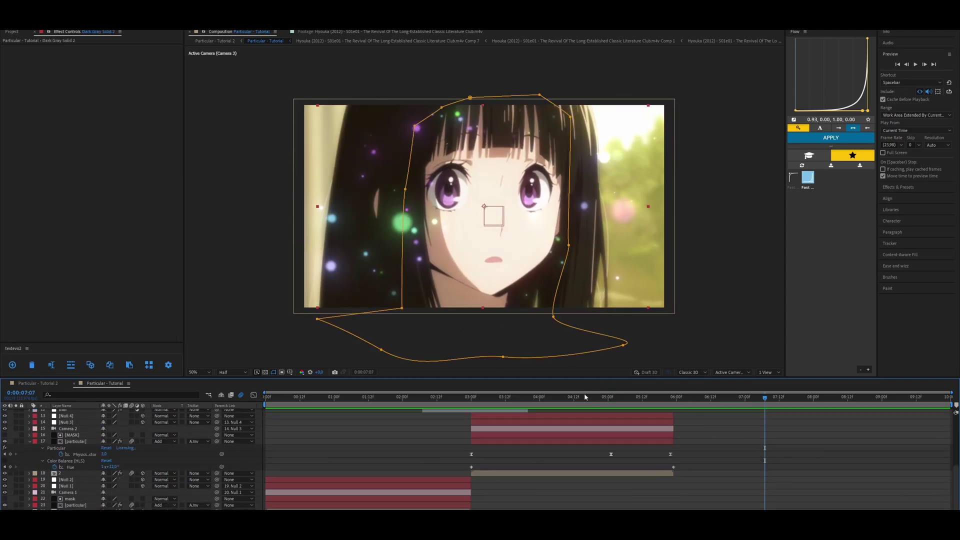
pyautogui.click(536, 400)
pyautogui.scroll(2, 80, 449)
# Step: Examine the Physics Time Factor keyframes on the second clip's particular layer at its start, 0:00:05:01 and 0:00:05:22
pyautogui.click(92, 468)
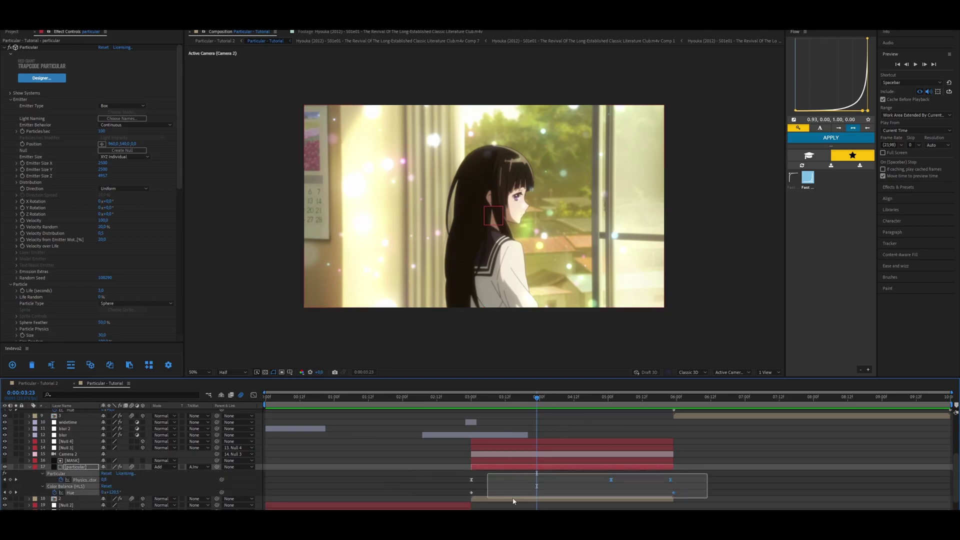
pyautogui.moveTo(532, 501); pyautogui.dragTo(610, 470)
pyautogui.click(610, 400)
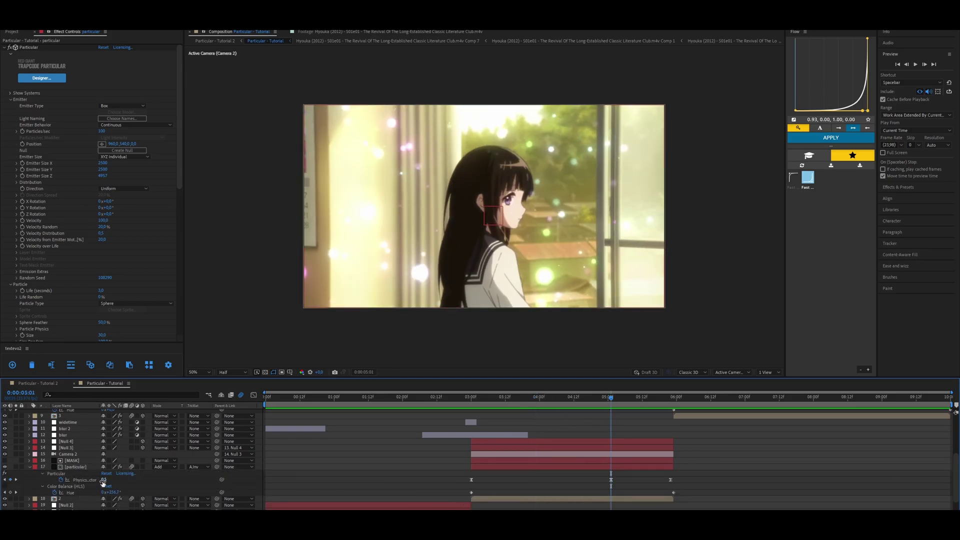
pyautogui.click(615, 474)
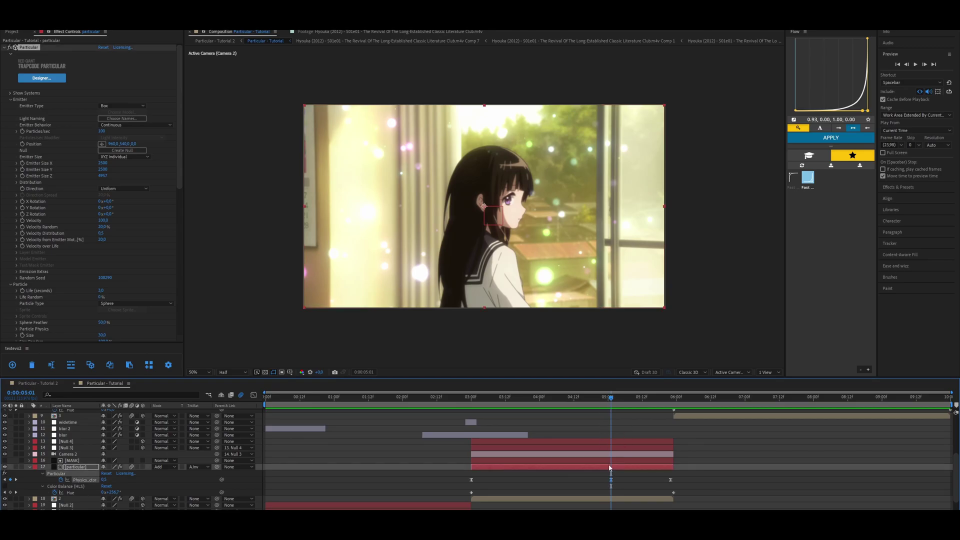
pyautogui.press('k')
pyautogui.click(467, 467)
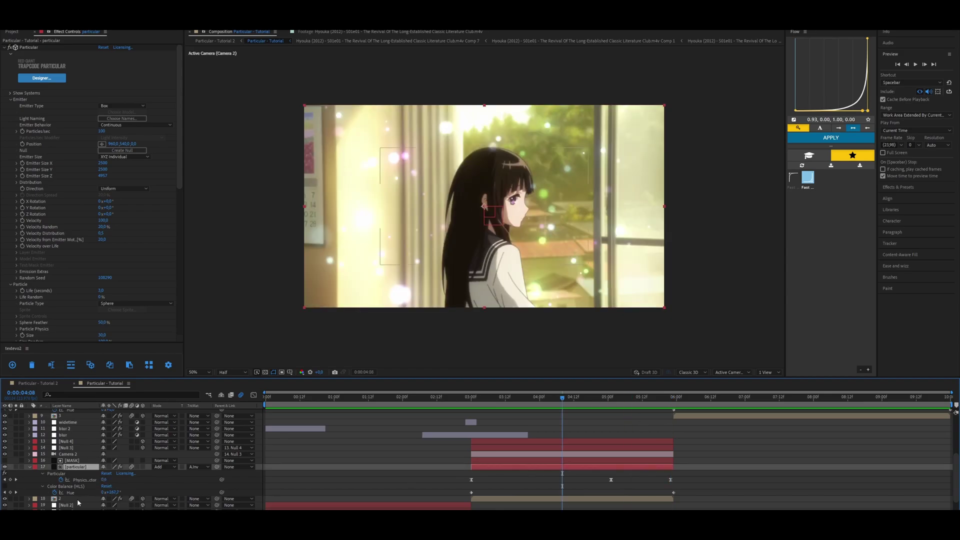
pyautogui.press('j')
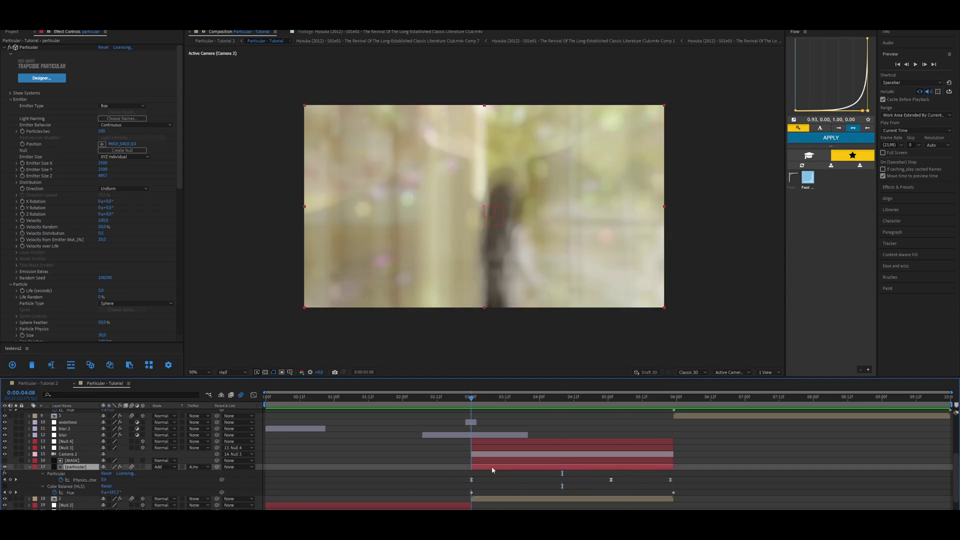
pyautogui.click(471, 478)
pyautogui.moveTo(472, 399); pyautogui.dragTo(611, 403)
pyautogui.press('k')
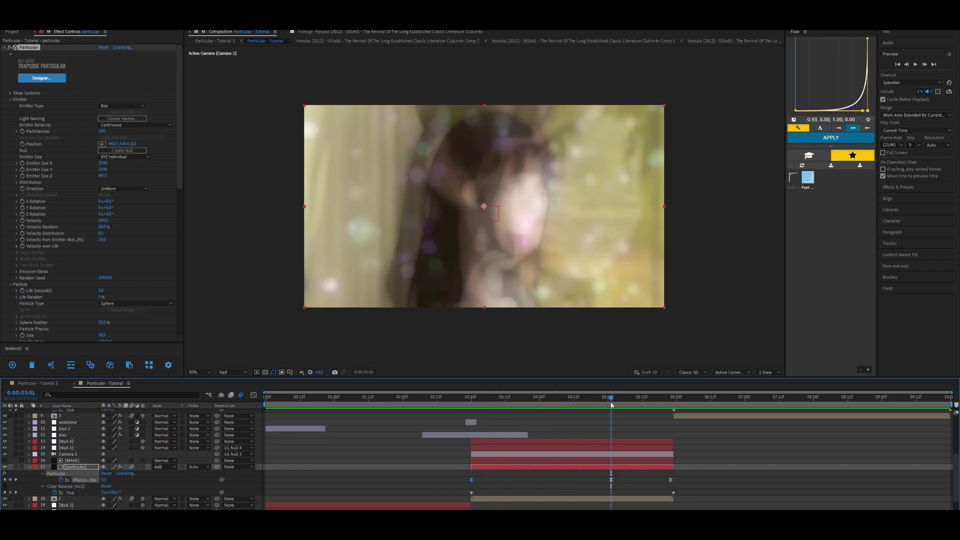
# Step: Examine the Physics Time Factor keyframes on the third clip's particular layer through 0:00:08:02 and 0:00:09:23
pyautogui.scroll(4, 612, 409)
pyautogui.moveTo(753, 400); pyautogui.dragTo(697, 408)
pyautogui.click(713, 461)
pyautogui.scroll(-2, 812, 437)
pyautogui.click(818, 398)
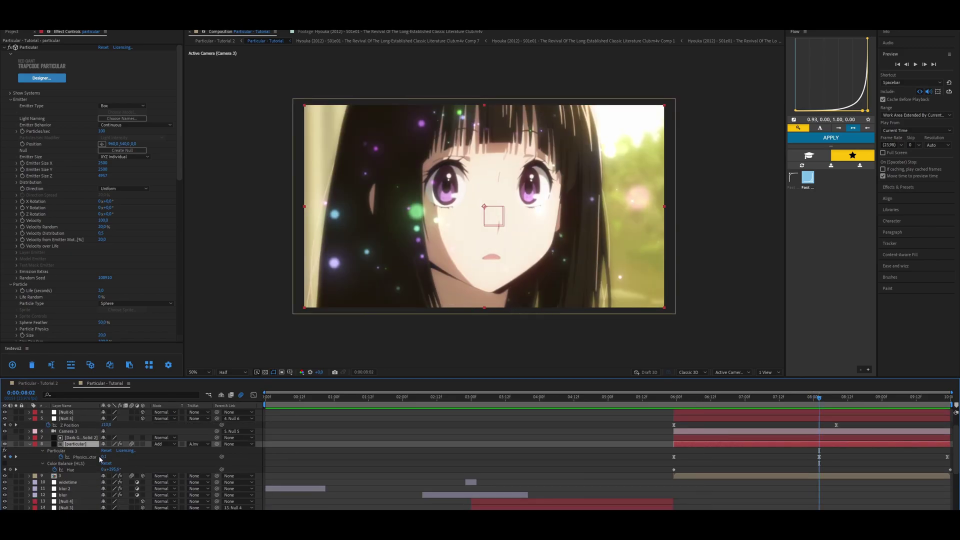
pyautogui.click(947, 399)
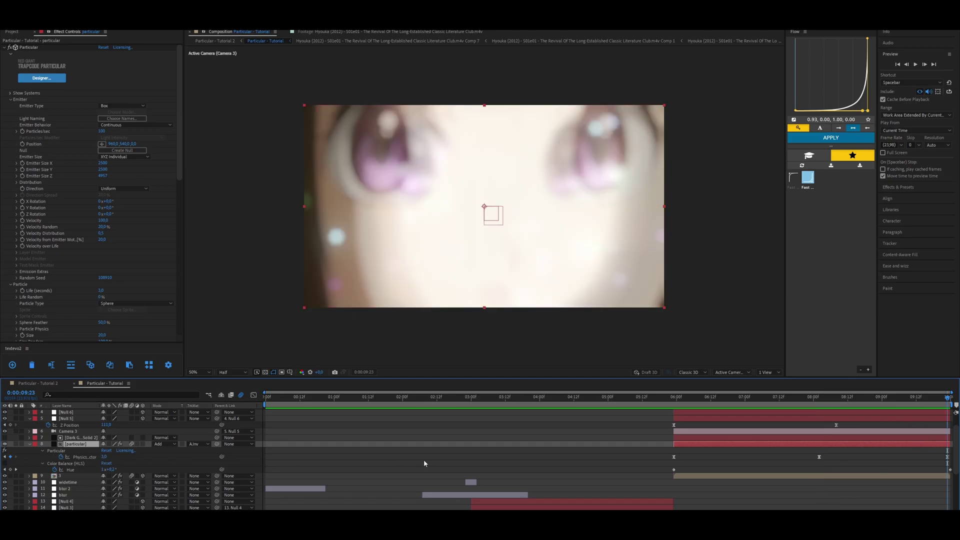
pyautogui.press('i')
pyautogui.moveTo(819, 399); pyautogui.dragTo(870, 404)
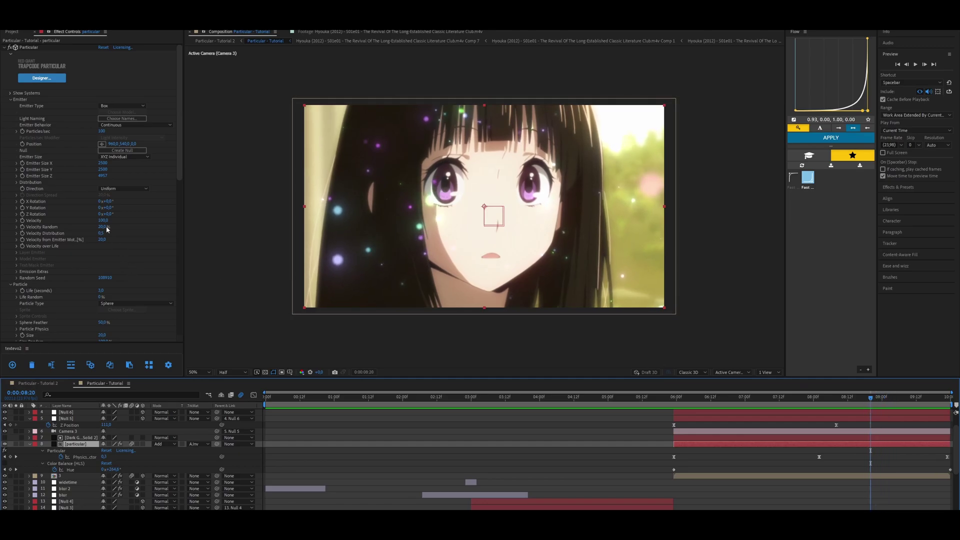
# Step: Try the Star (No DOF) and Glow Sphere (No DOF) particle types on the third clip's particles and return to Sphere
pyautogui.scroll(-4, 82, 170)
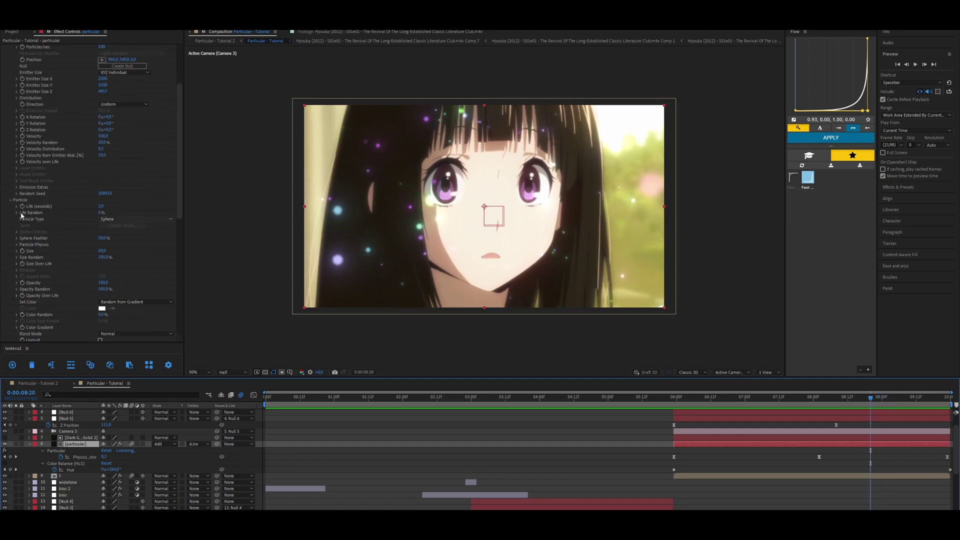
pyautogui.click(109, 220)
pyautogui.click(118, 246)
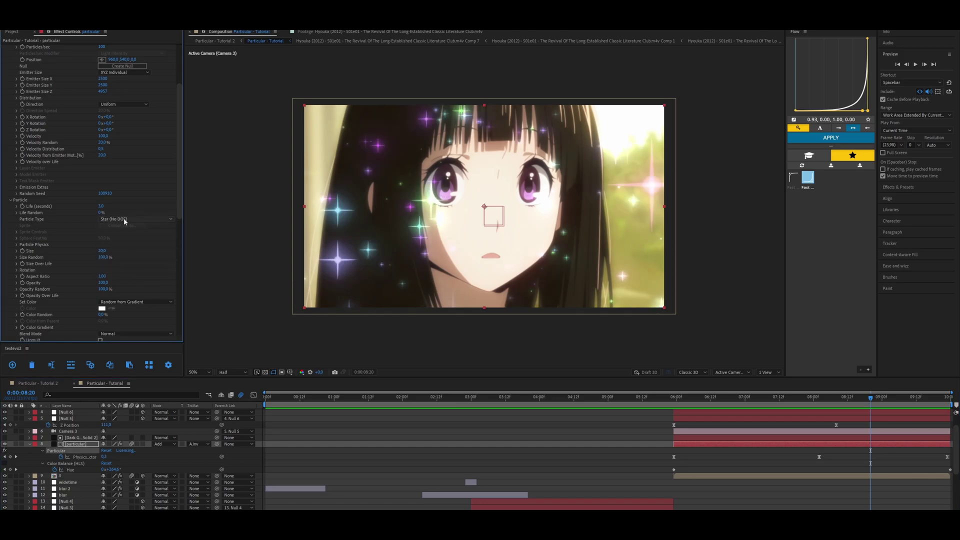
pyautogui.click(125, 222)
pyautogui.click(128, 236)
pyautogui.click(125, 219)
pyautogui.click(89, 224)
pyautogui.scroll(-10, 92, 220)
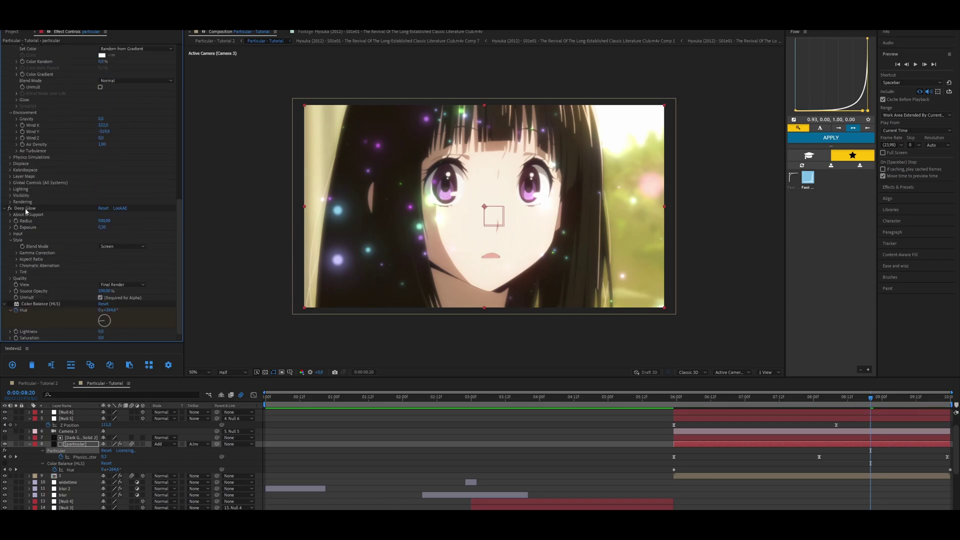
pyautogui.scroll(10, 26, 211)
pyautogui.click(123, 118)
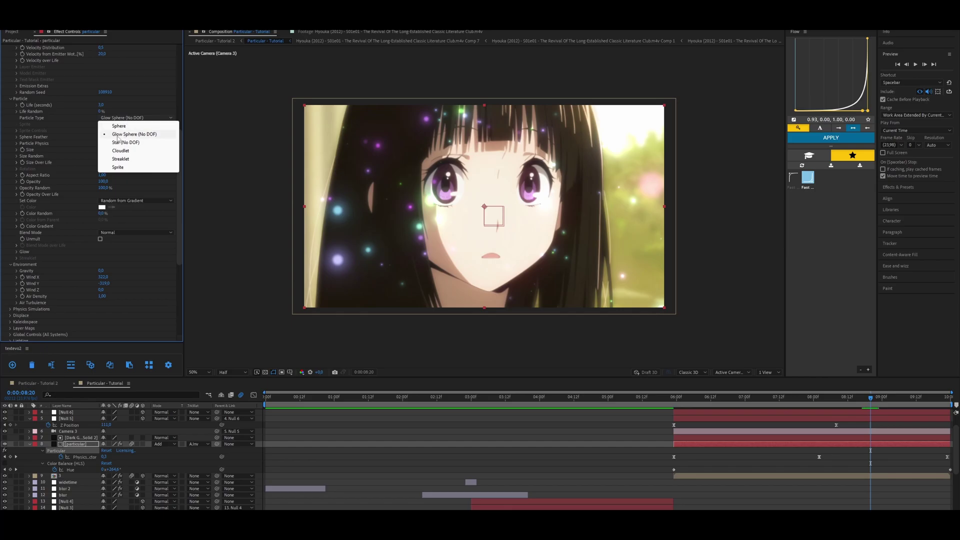
pyautogui.click(119, 126)
# Step: Try the Cloudlet and Streaklet particle types on the third clip's particles
pyautogui.click(135, 118)
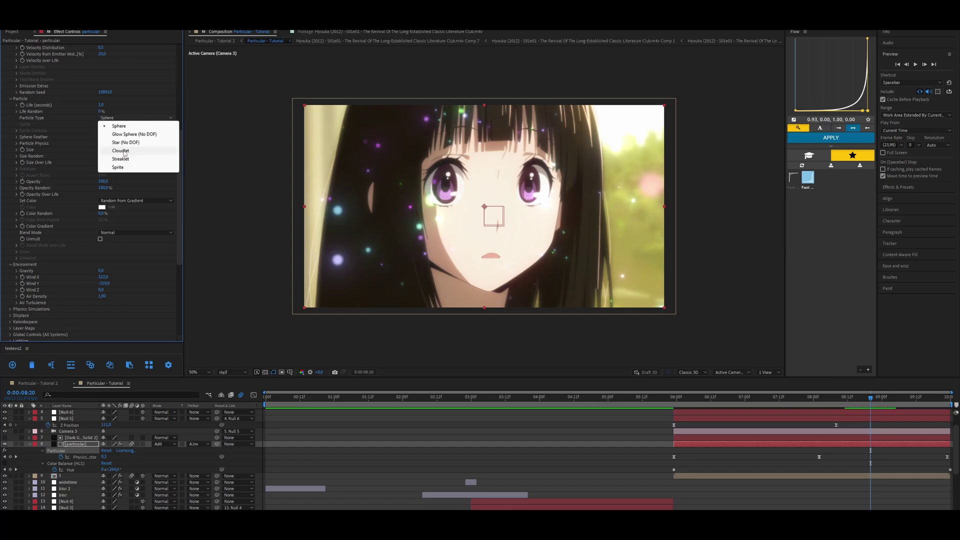
pyautogui.click(120, 151)
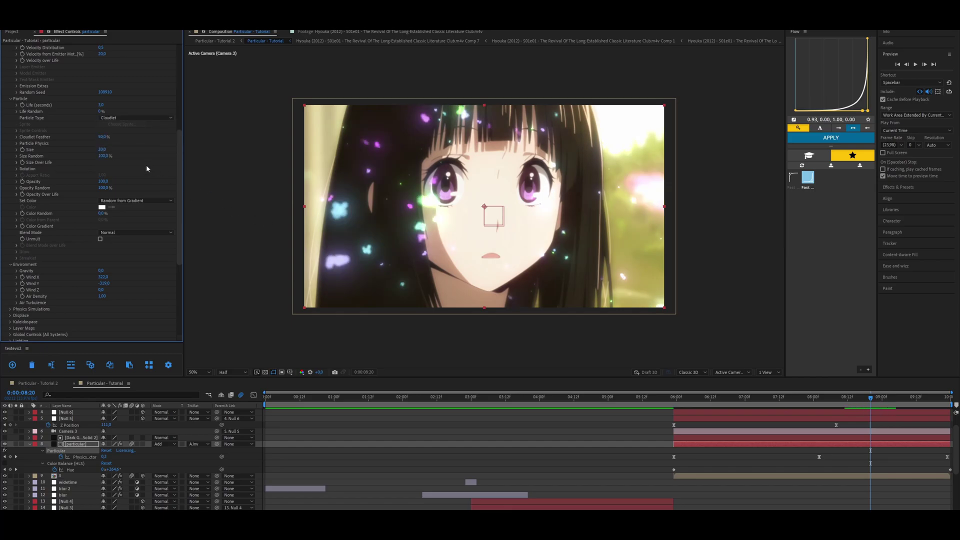
pyautogui.click(115, 118)
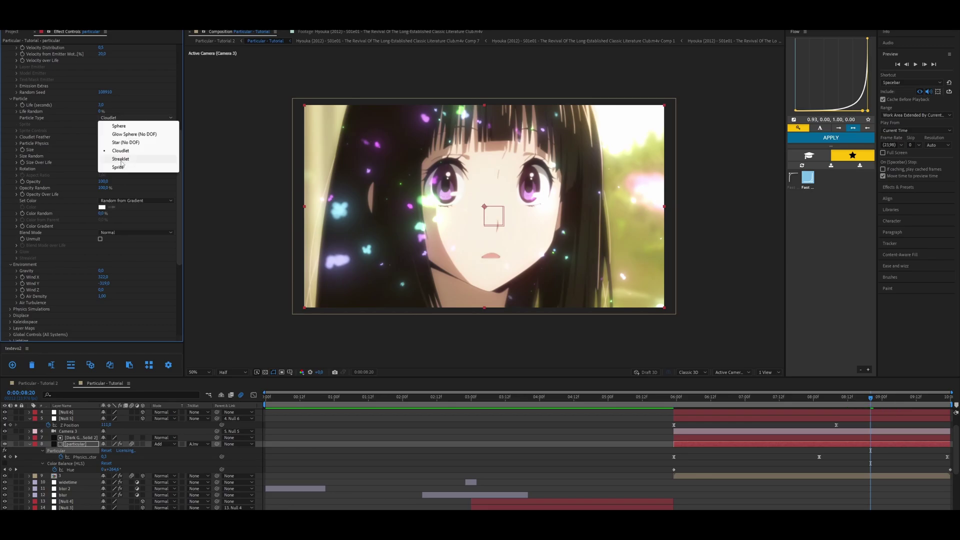
pyautogui.click(121, 159)
# Step: Try the Sprite particle type, browse the sprite library and close it without choosing a sprite
pyautogui.click(125, 118)
pyautogui.click(124, 167)
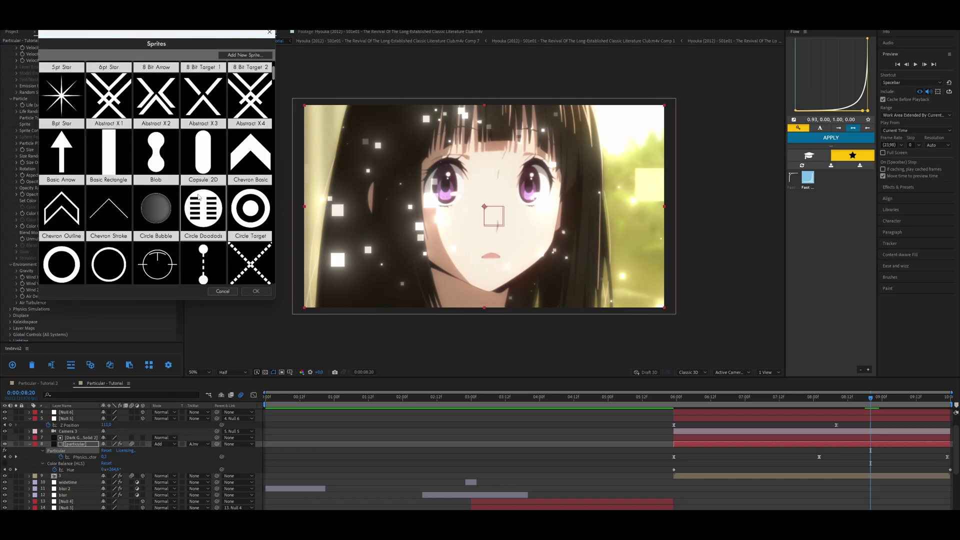
pyautogui.scroll(-3, 157, 179)
pyautogui.scroll(-1, 156, 178)
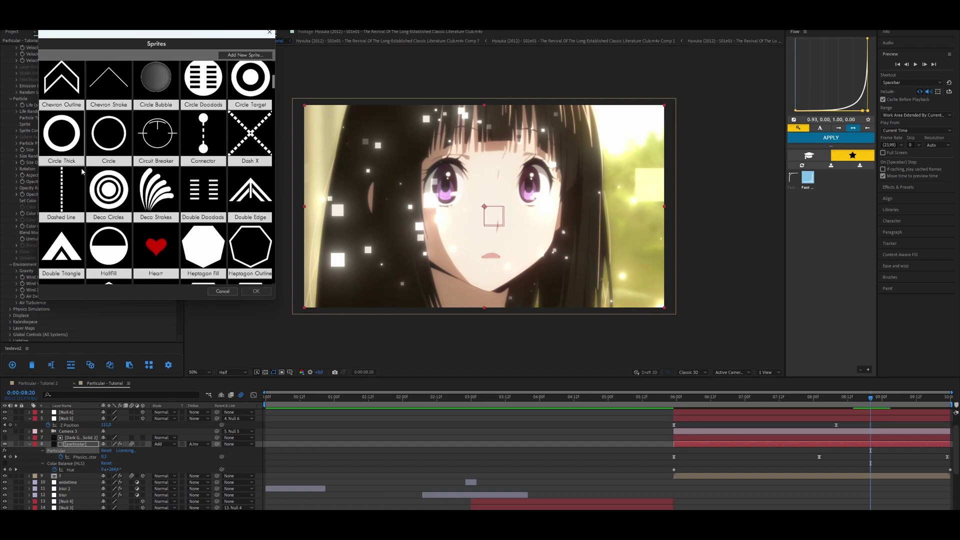
pyautogui.scroll(-10, 87, 179)
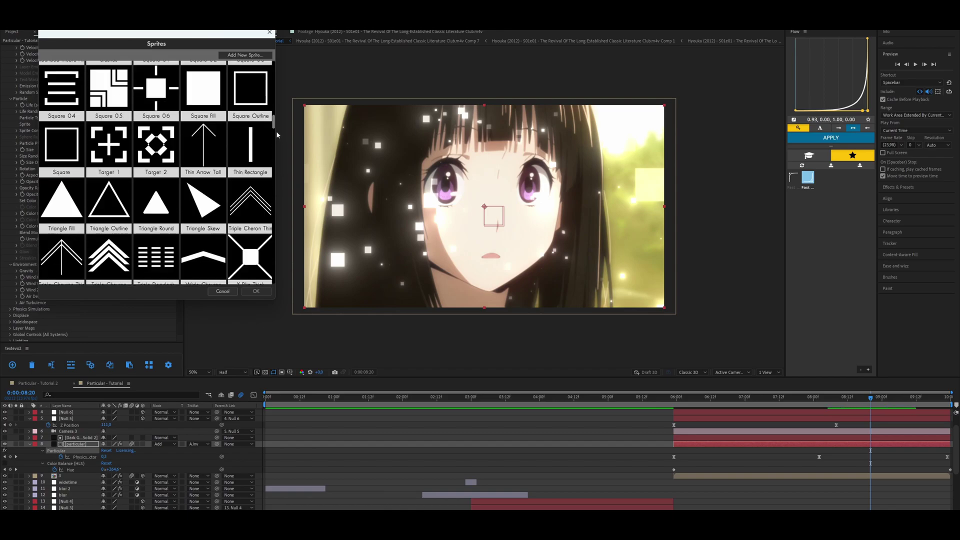
pyautogui.scroll(-20, 236, 235)
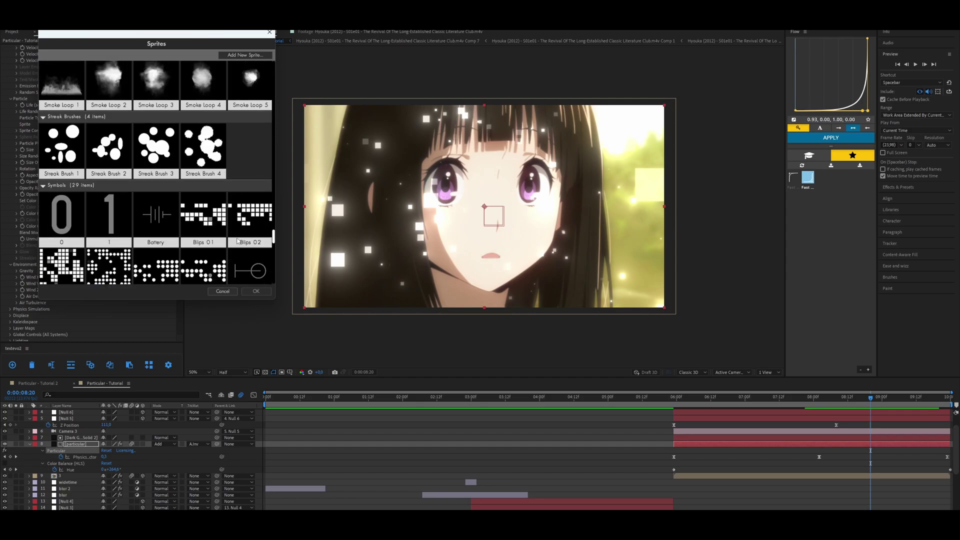
pyautogui.scroll(15, 236, 235)
pyautogui.click(269, 31)
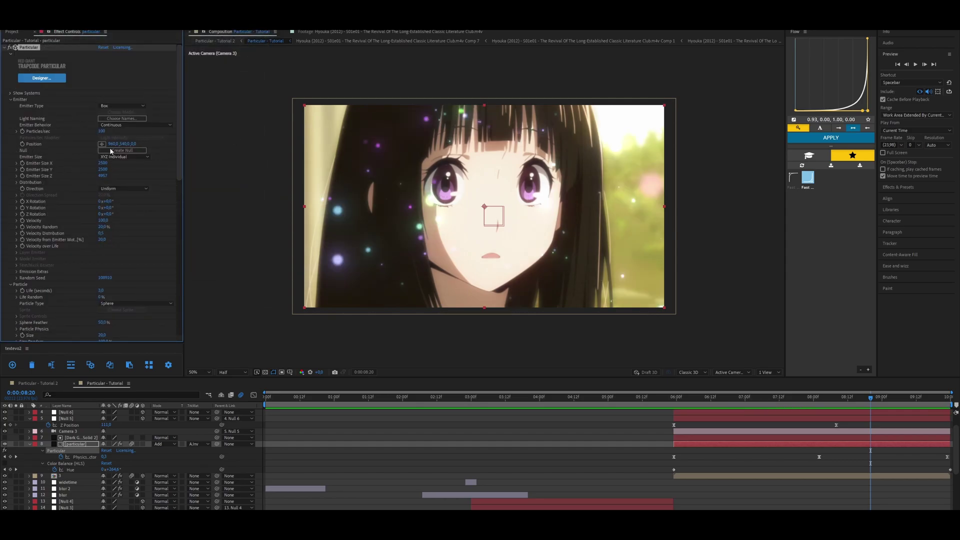
# Step: Try shifting the third clip's particle emitter Position along X, undo it, and try shifting it along Z
pyautogui.moveTo(112, 143); pyautogui.dragTo(201, 145)
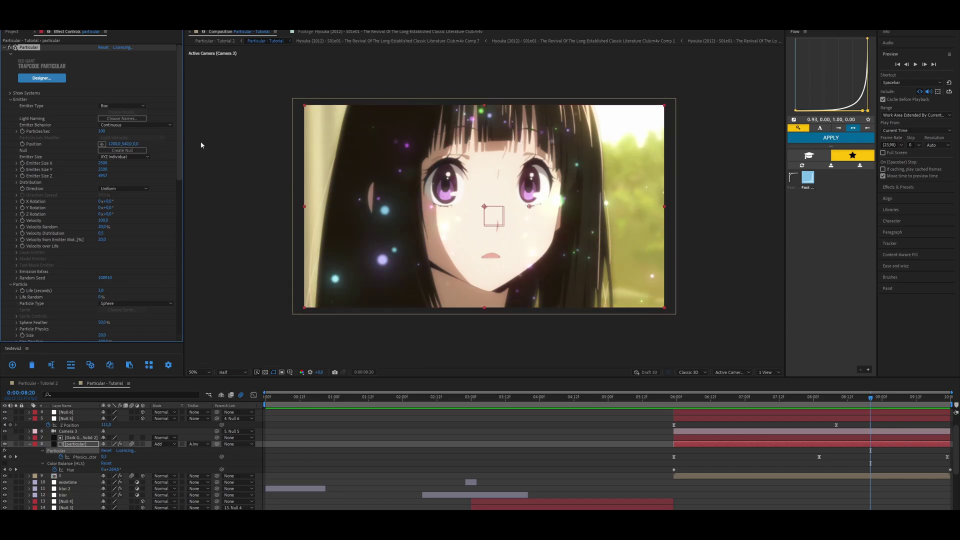
pyautogui.hotkey('ctrl', 'z')
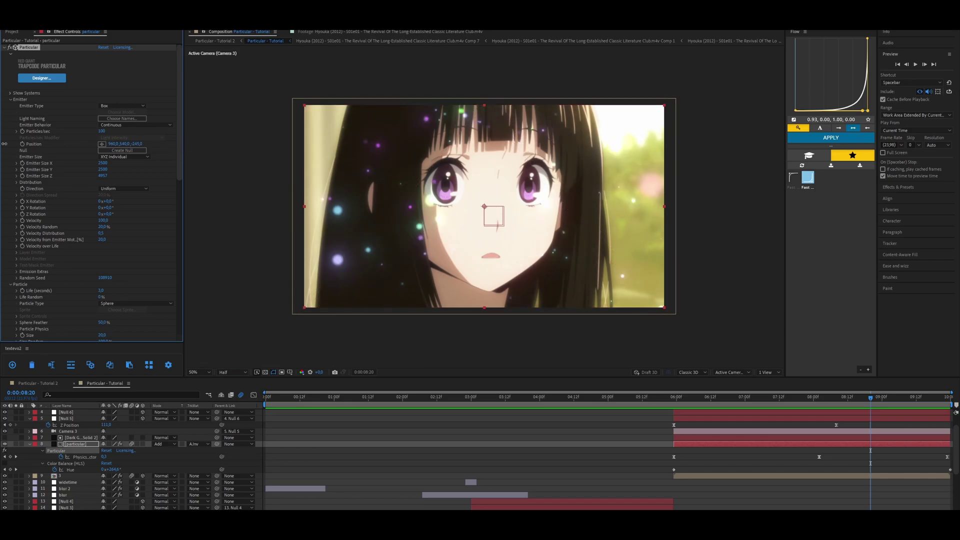
pyautogui.moveTo(4, 143); pyautogui.dragTo(0, 144)
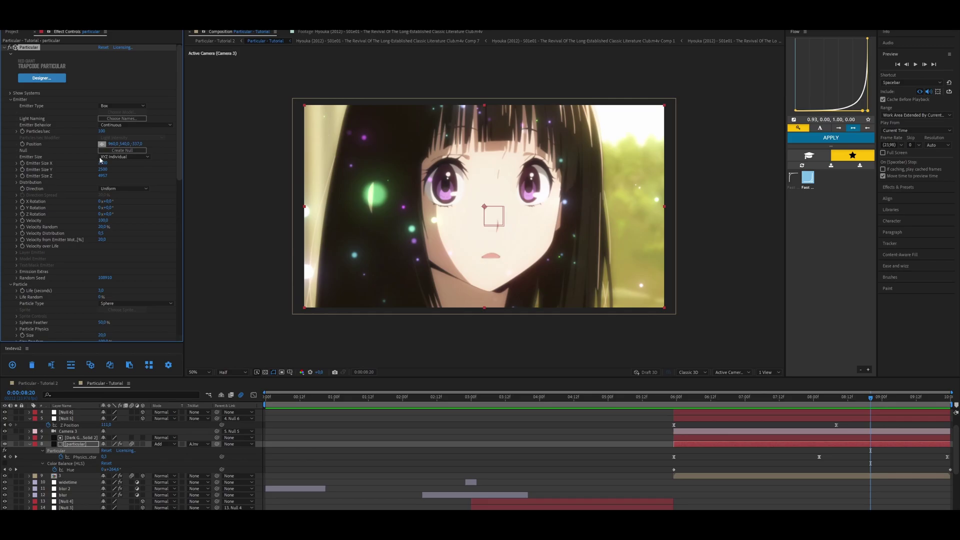
# Step: Reset Particular's Pre Run on the third clip to compare the particles, and set it back to 5 seconds
pyautogui.scroll(-10, 76, 220)
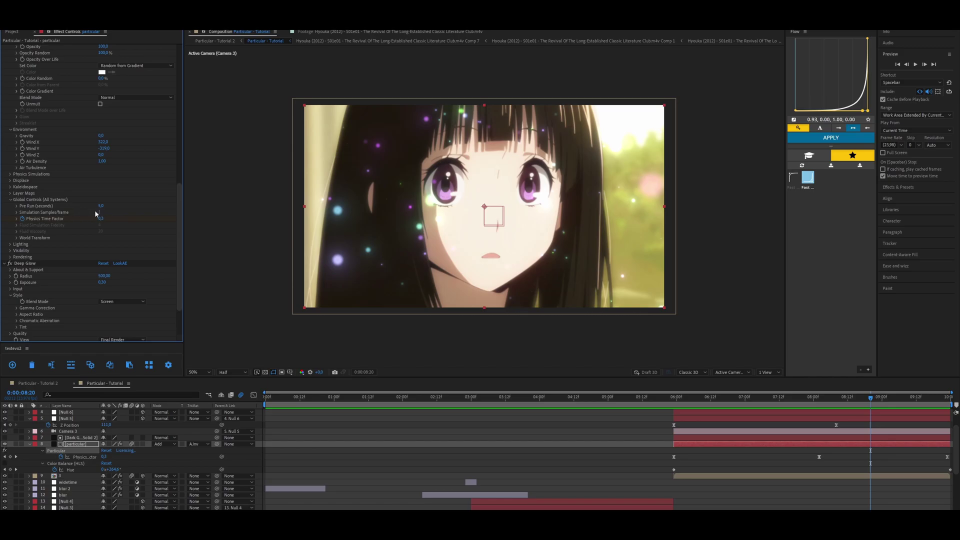
pyautogui.rightClick(48, 205)
pyautogui.click(68, 276)
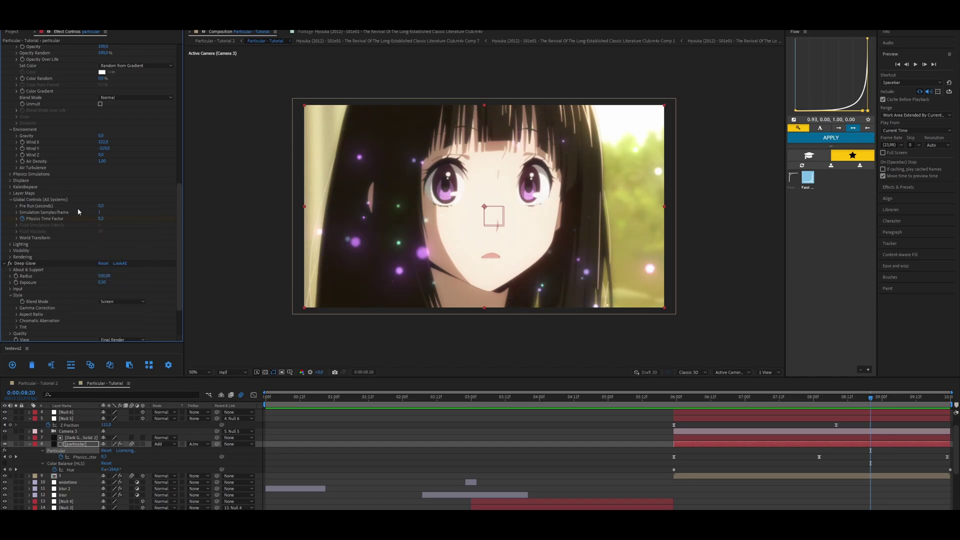
pyautogui.scroll(2, 41, 212)
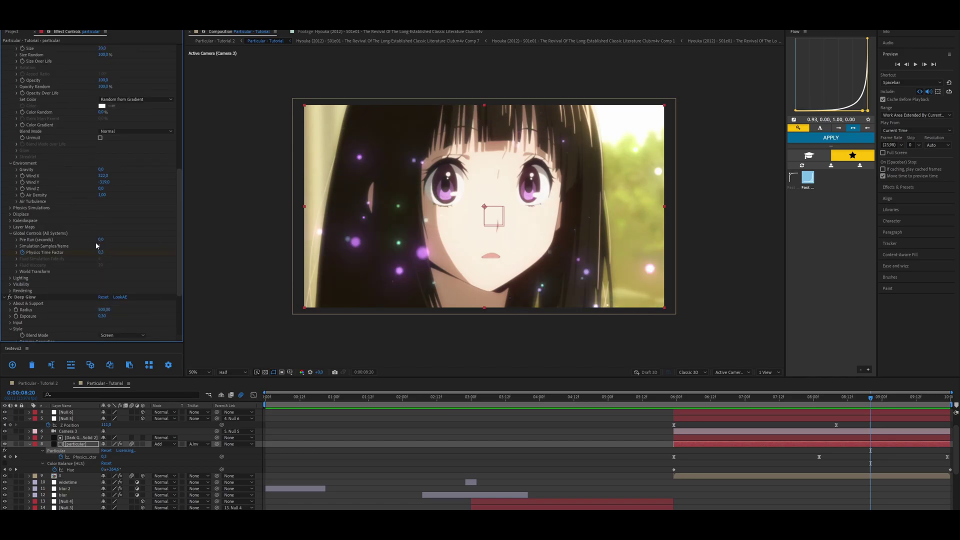
pyautogui.moveTo(100, 240); pyautogui.dragTo(101, 242)
pyautogui.click(102, 241)
pyautogui.write('5')
pyautogui.press('Return')
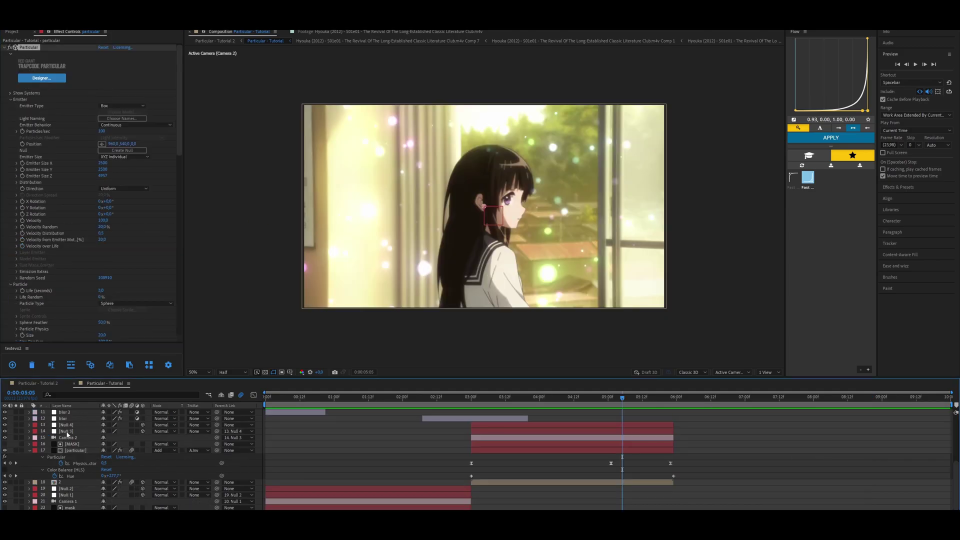
# Step: Examine the Z Position keyframes of the nulls driving the second and third clips' cameras, scrubbing through both moves
pyautogui.click(67, 432)
pyautogui.press('u')
pyautogui.click(543, 397)
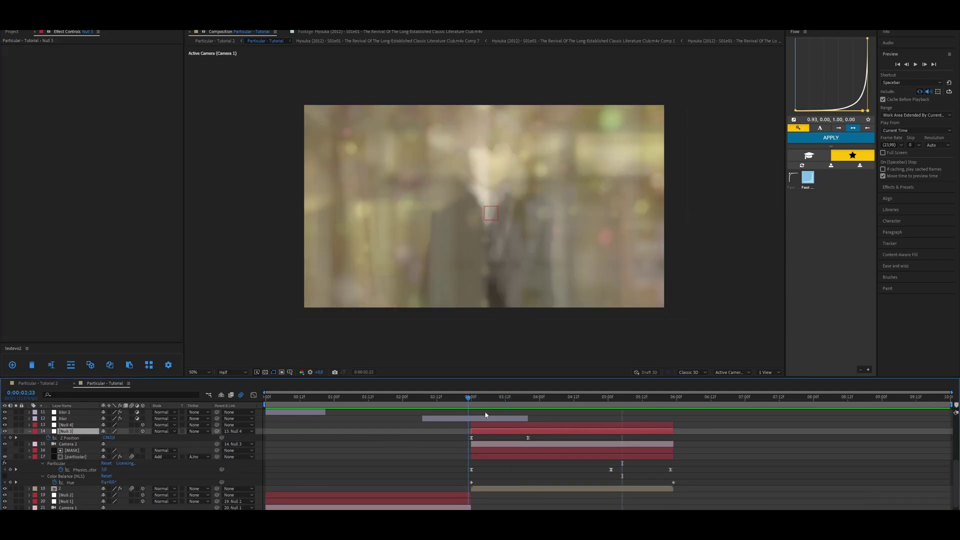
pyautogui.click(546, 425)
pyautogui.press('u')
pyautogui.moveTo(545, 398); pyautogui.dragTo(569, 428)
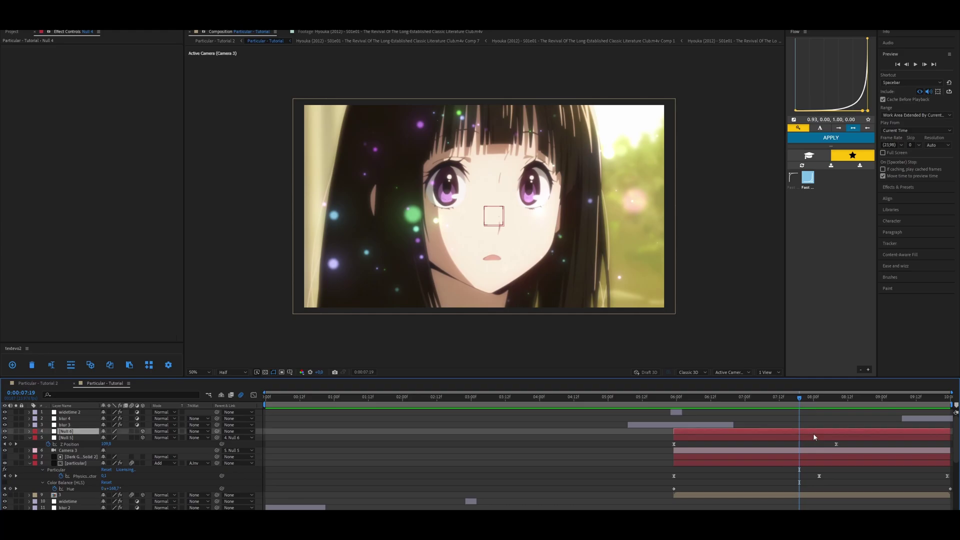
pyautogui.press('u')
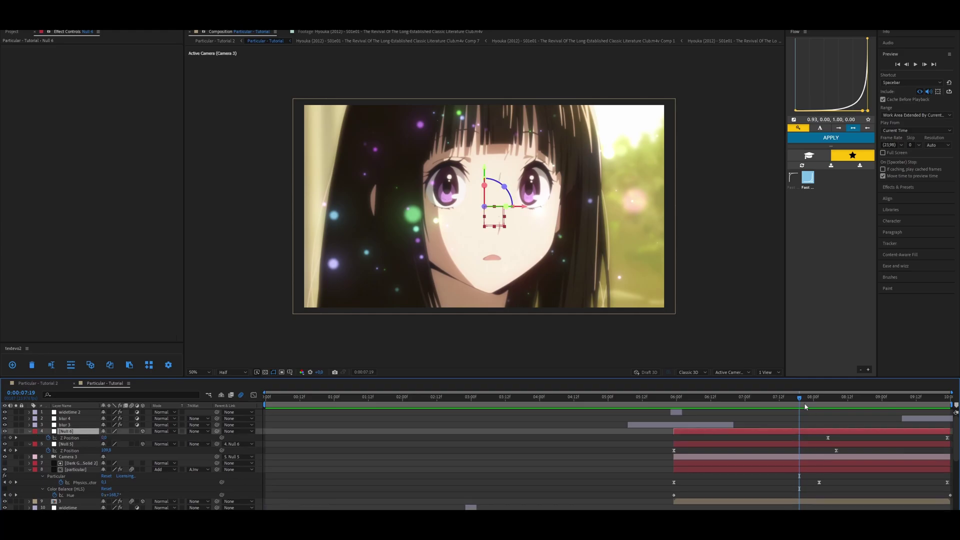
pyautogui.moveTo(799, 398); pyautogui.dragTo(584, 434)
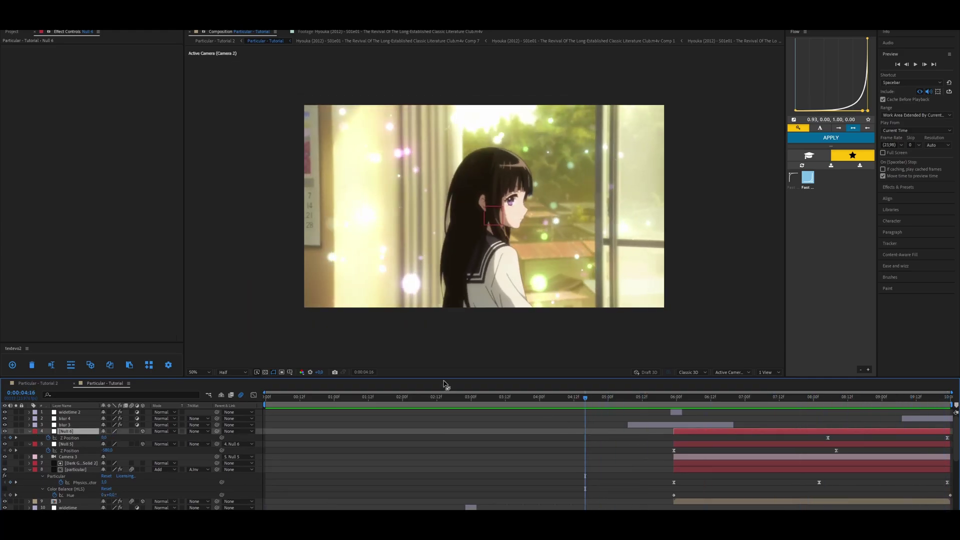
# Step: Open the Particular - Tutorial 2 composition and play the finished, color-corrected edit from the start
pyautogui.click(47, 384)
pyautogui.press('Home')
pyautogui.press('space')
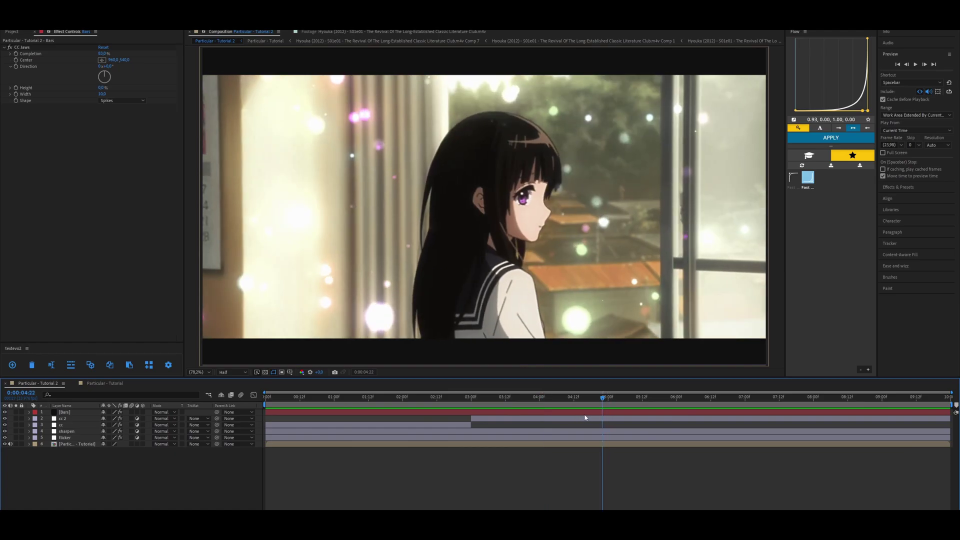
pyautogui.press('space')
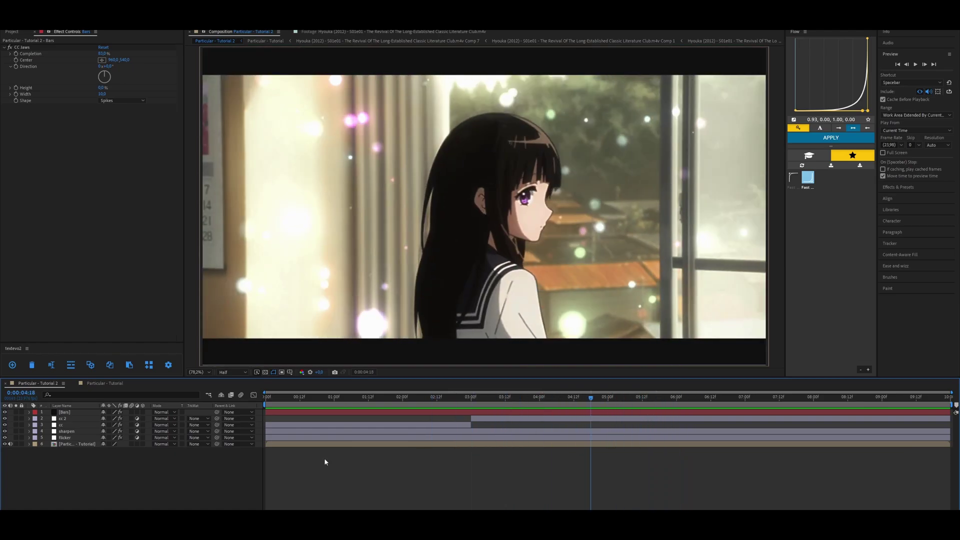